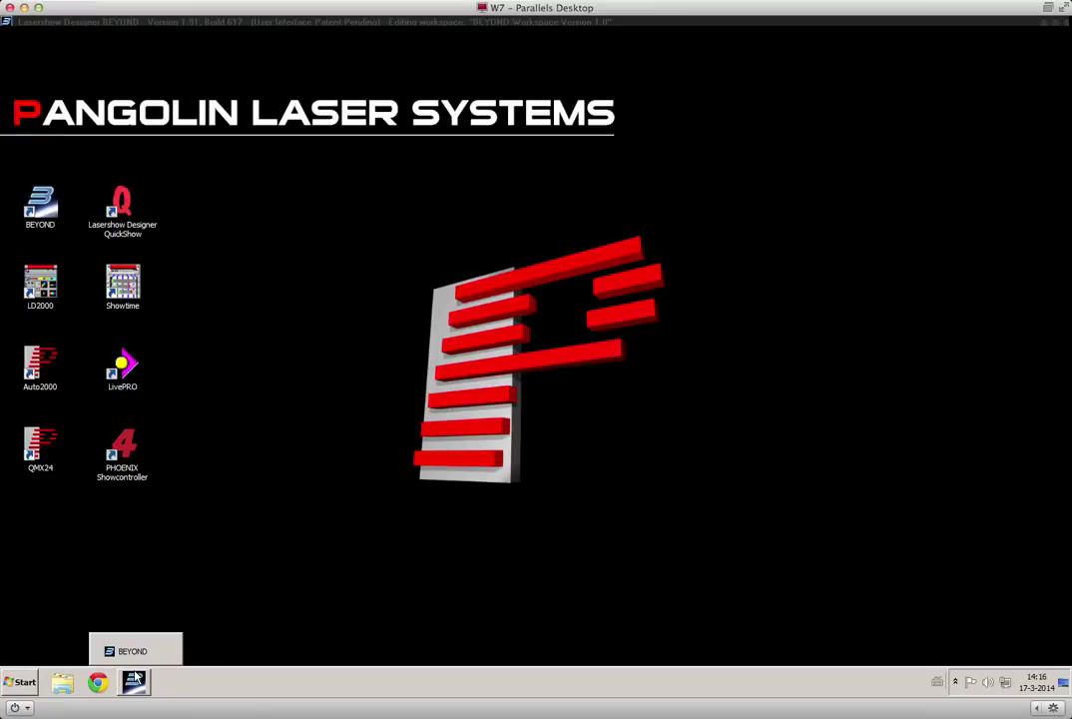
- Restore the minimized BEYOND window so the workspace's 40-cue grid shows
{"action": "left_click", "coordinate": [137, 677]}
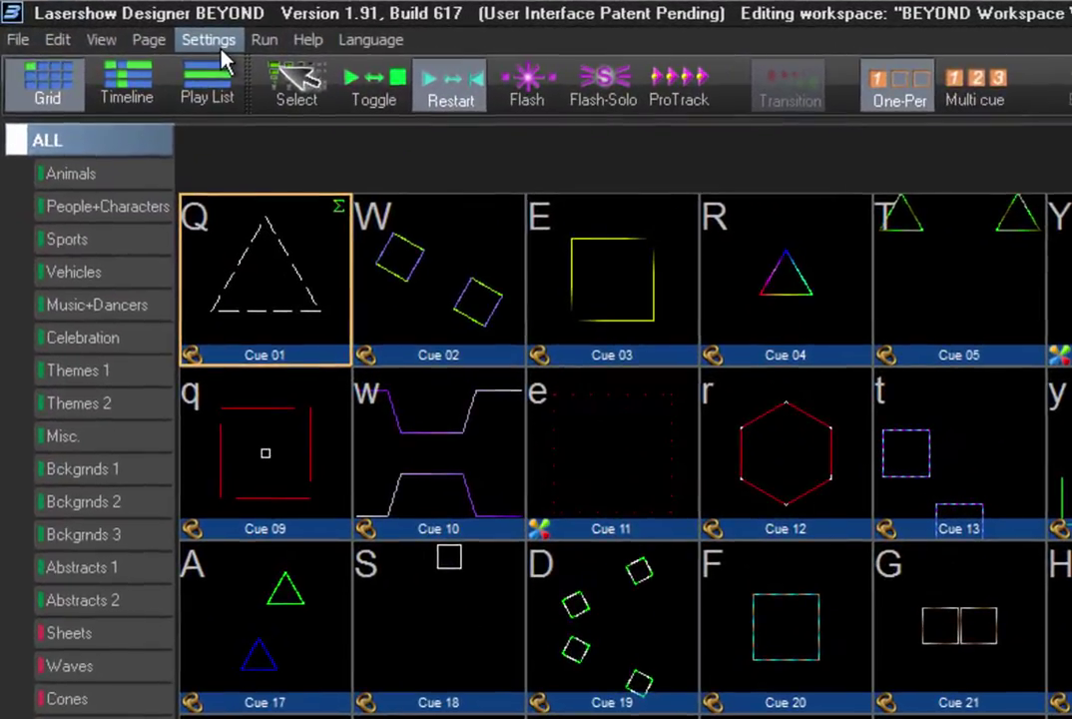
- Open Projection Zones settings and confirm Main Graphics outputs to Projector 1
{"action": "left_click", "coordinate": [220, 48]}
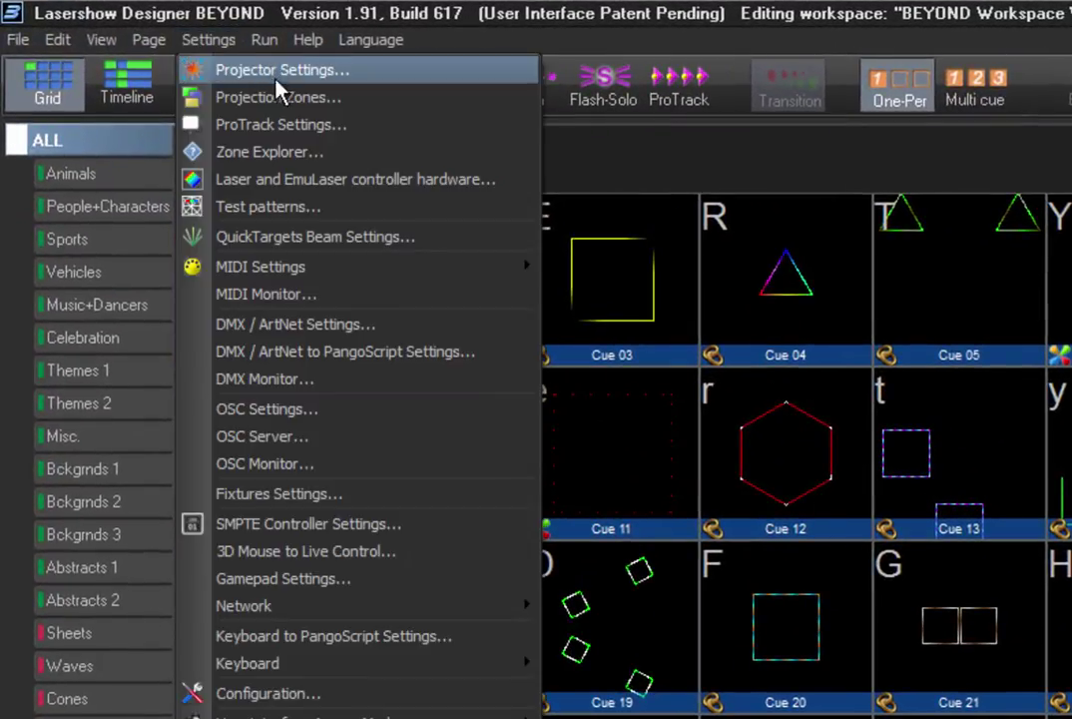
{"action": "left_click", "coordinate": [285, 92]}
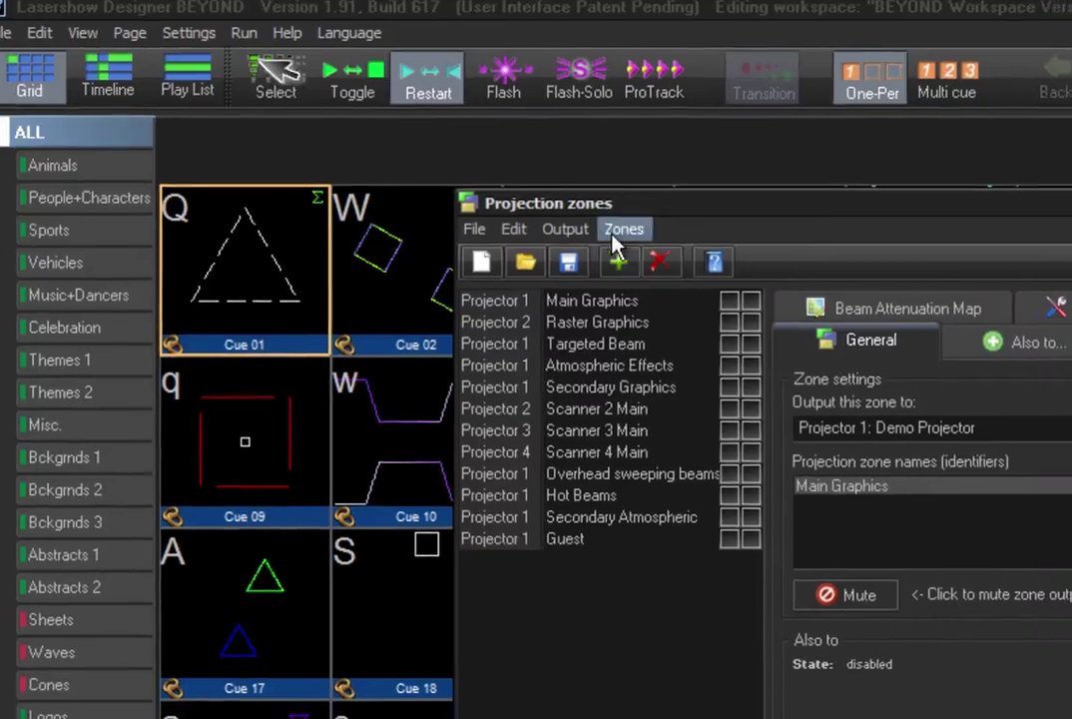
{"action": "left_click", "coordinate": [631, 303]}
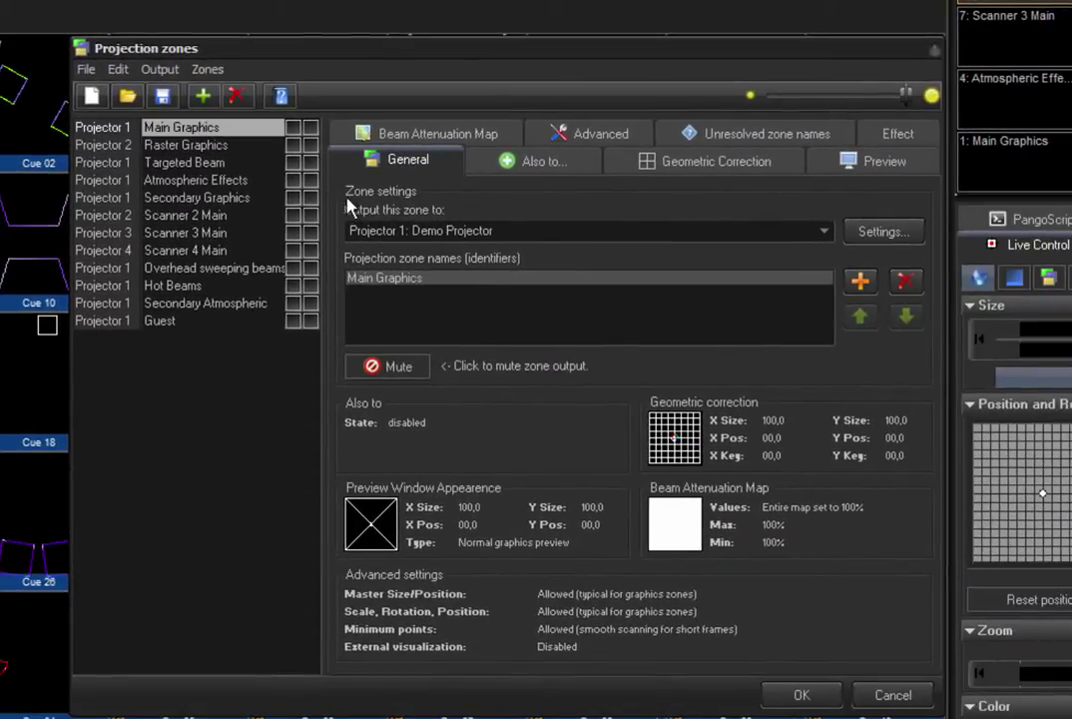
{"action": "left_click", "coordinate": [388, 232]}
{"action": "left_click", "coordinate": [388, 231]}
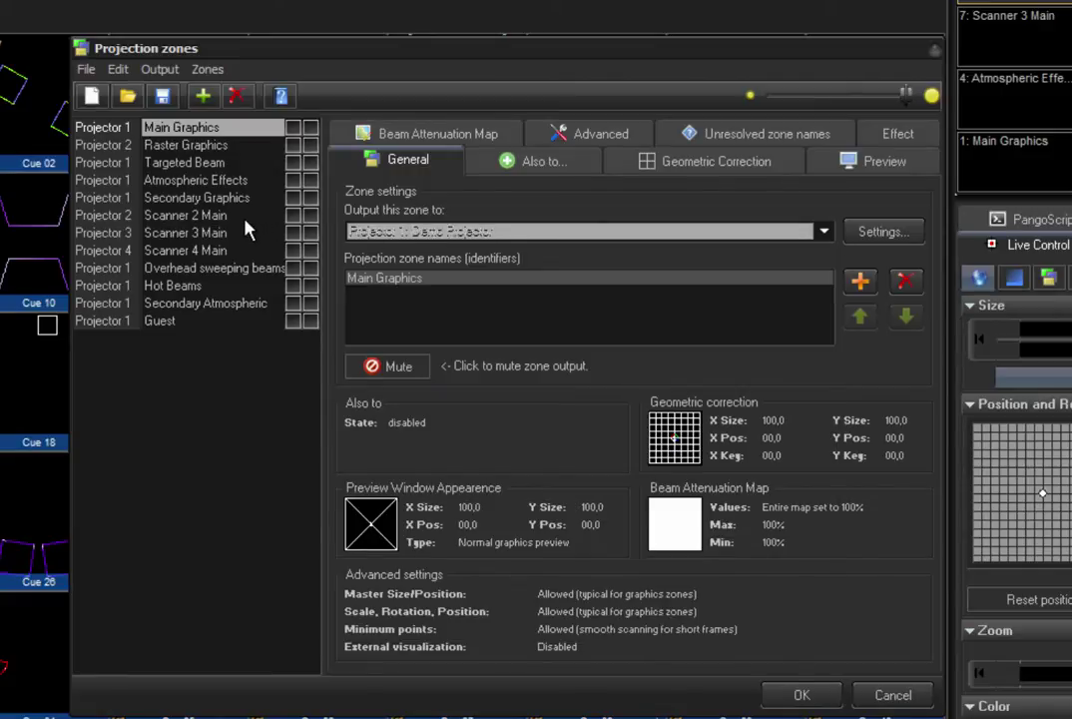
- Confirm Scanner 2, 3 and 4 Main output to Projectors 2, 3 and 4
{"action": "left_click", "coordinate": [245, 217]}
{"action": "left_click", "coordinate": [384, 230]}
{"action": "left_click", "coordinate": [385, 231]}
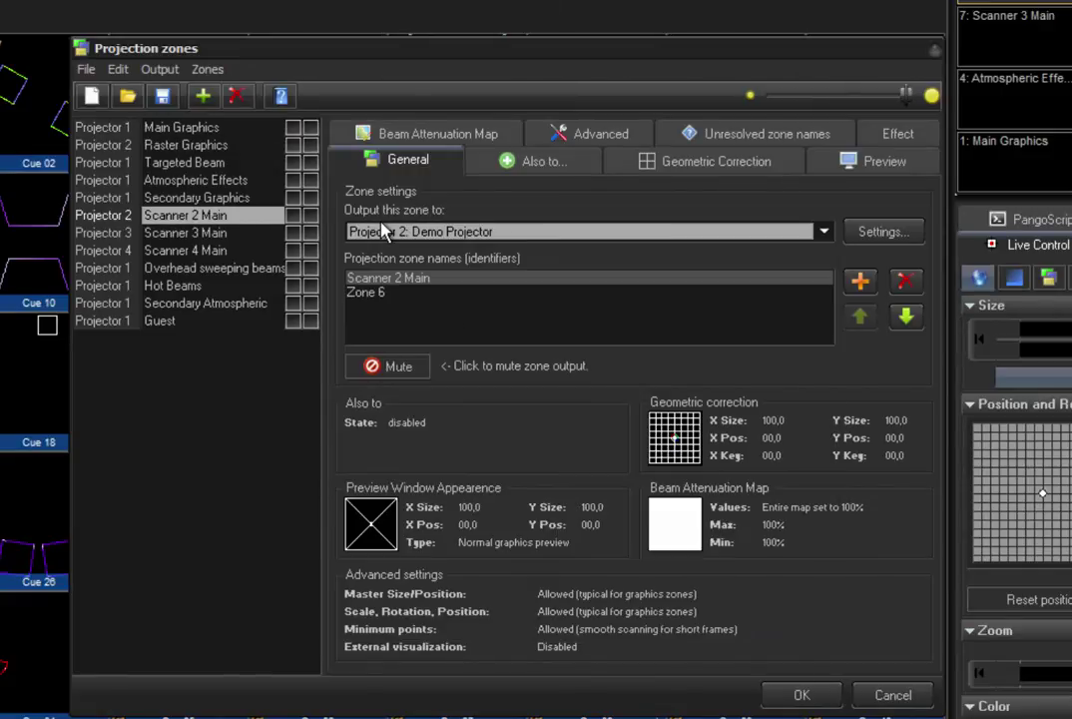
{"action": "left_click", "coordinate": [271, 234]}
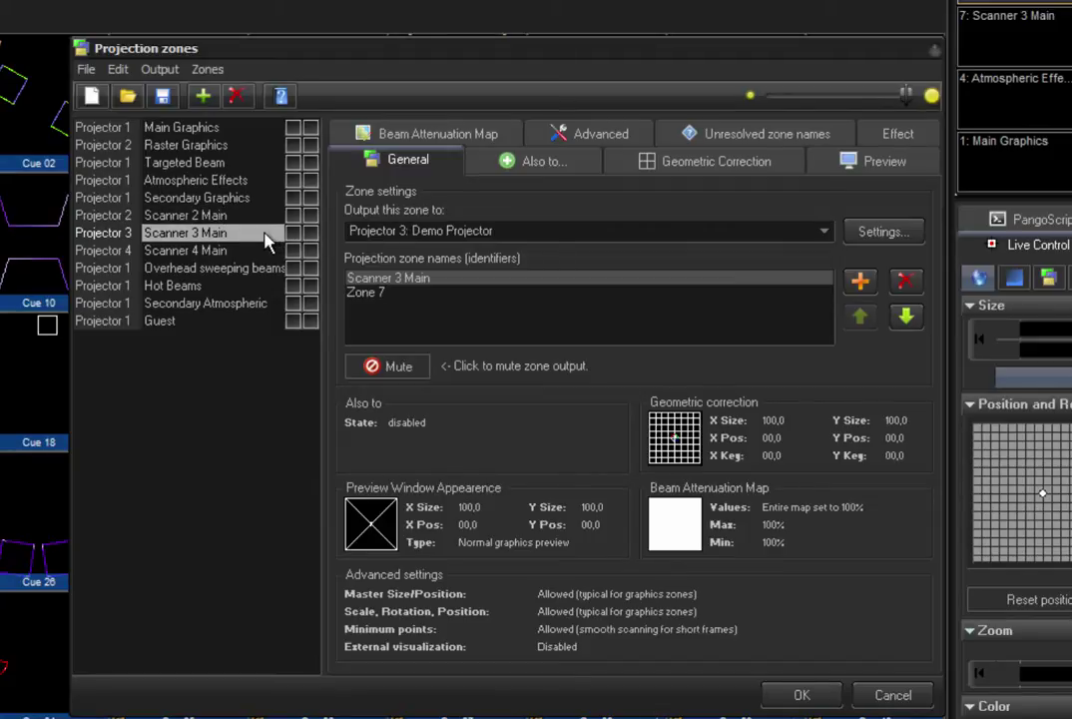
{"action": "left_click", "coordinate": [365, 233]}
{"action": "left_click", "coordinate": [364, 233]}
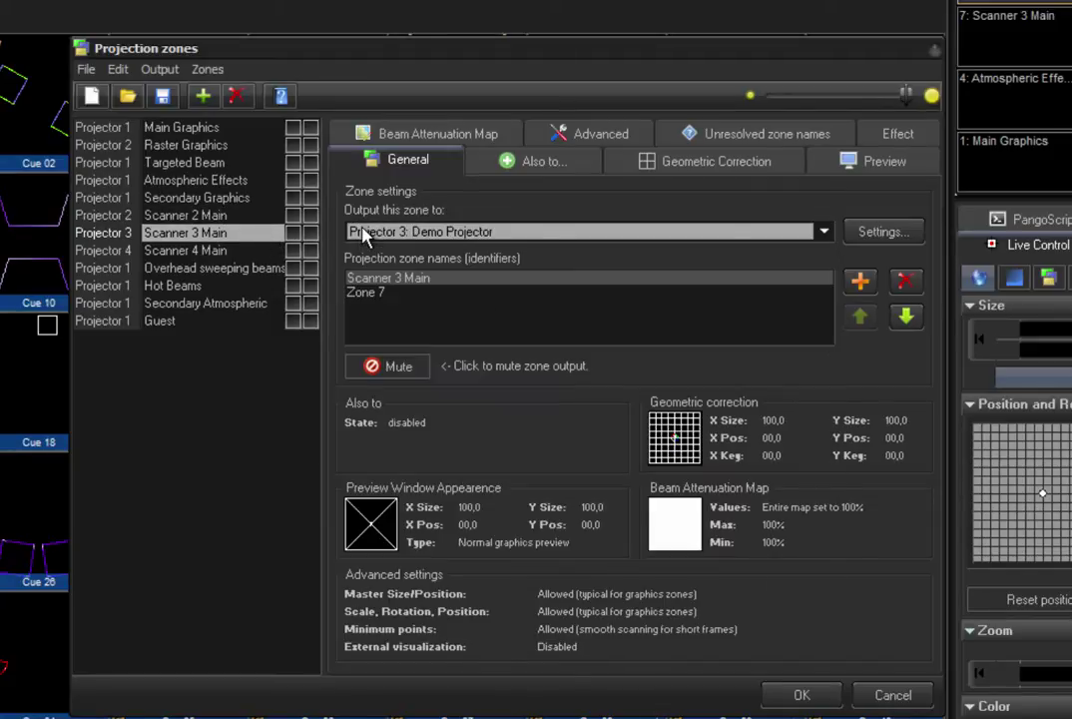
{"action": "left_click", "coordinate": [251, 255]}
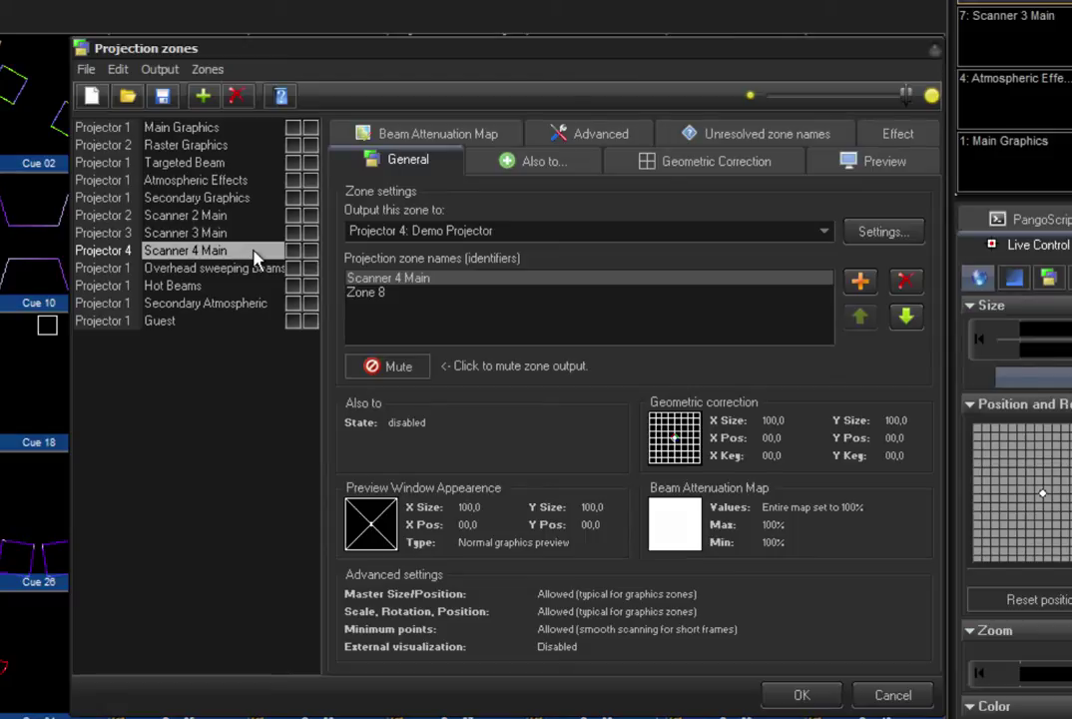
{"action": "left_click", "coordinate": [363, 239]}
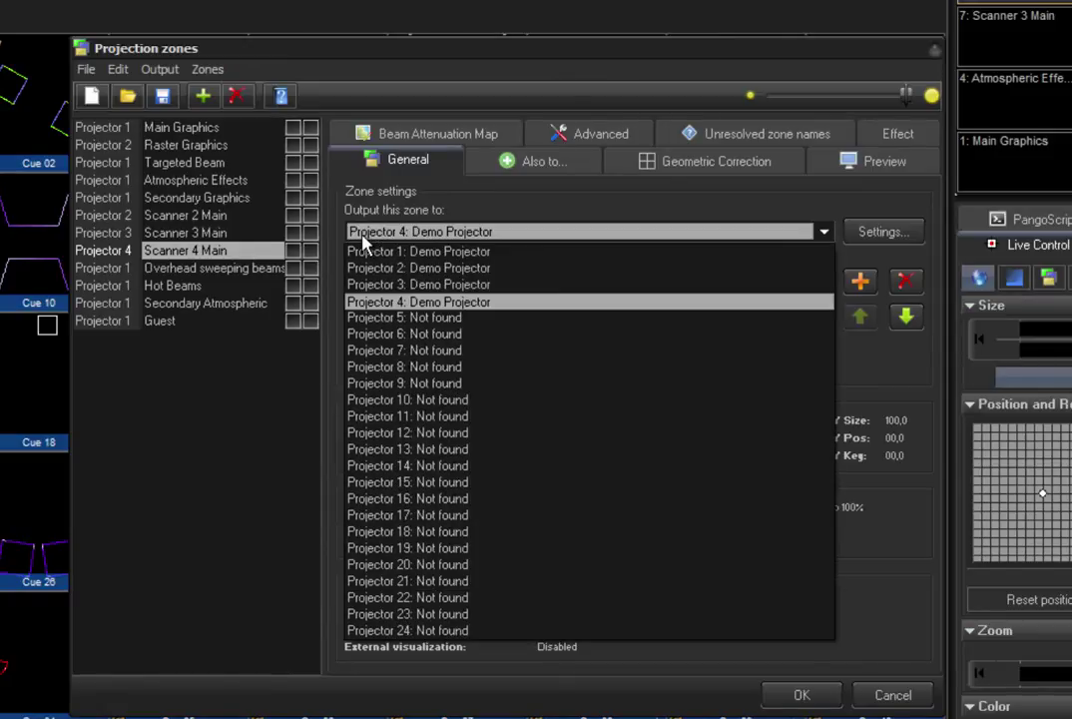
{"action": "left_click", "coordinate": [366, 239]}
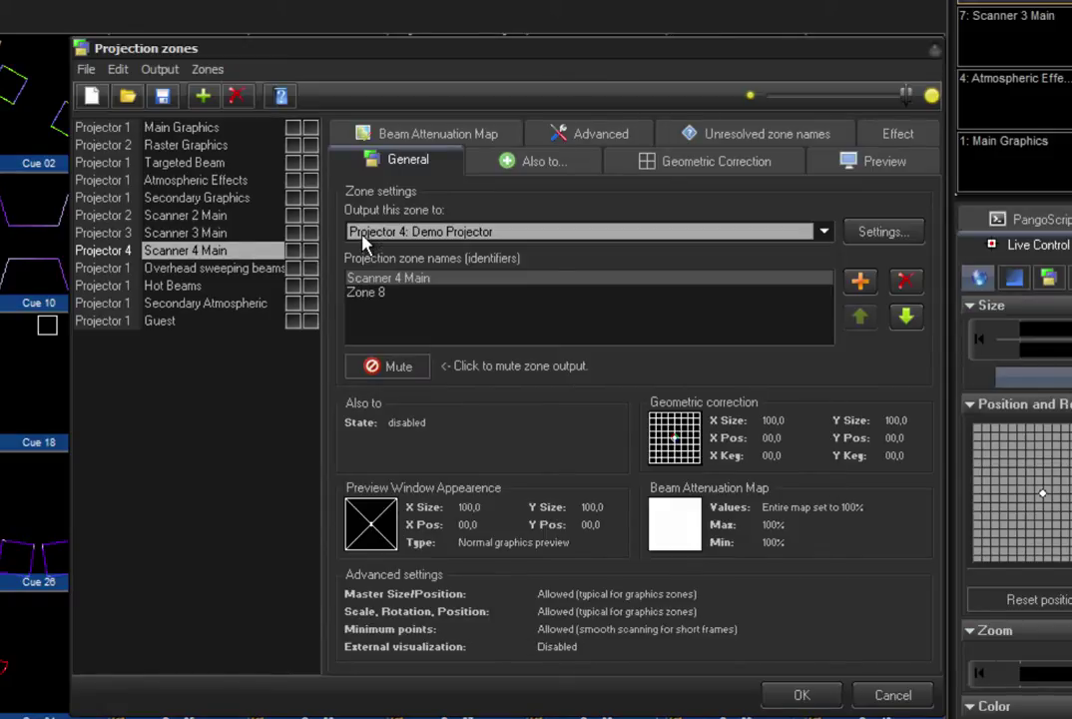
- Create a projection zone named 'relay for also to' routed to Projector 24
{"action": "left_click", "coordinate": [205, 98]}
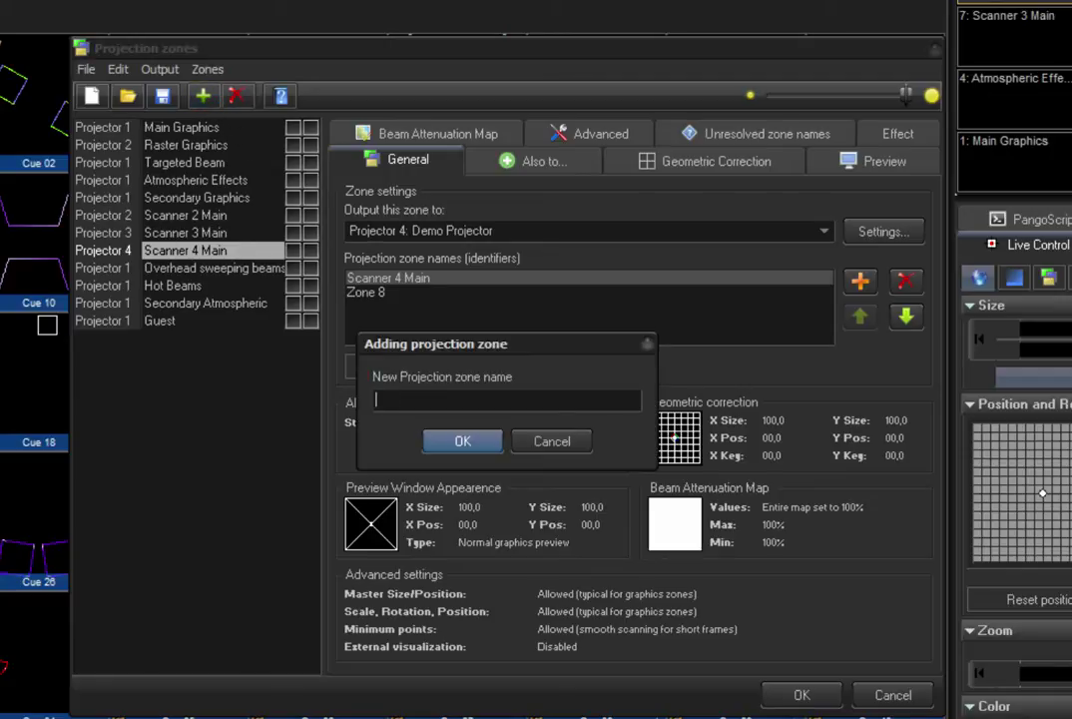
{"action": "type", "text": "relay for also to"}
{"action": "key", "text": "Return"}
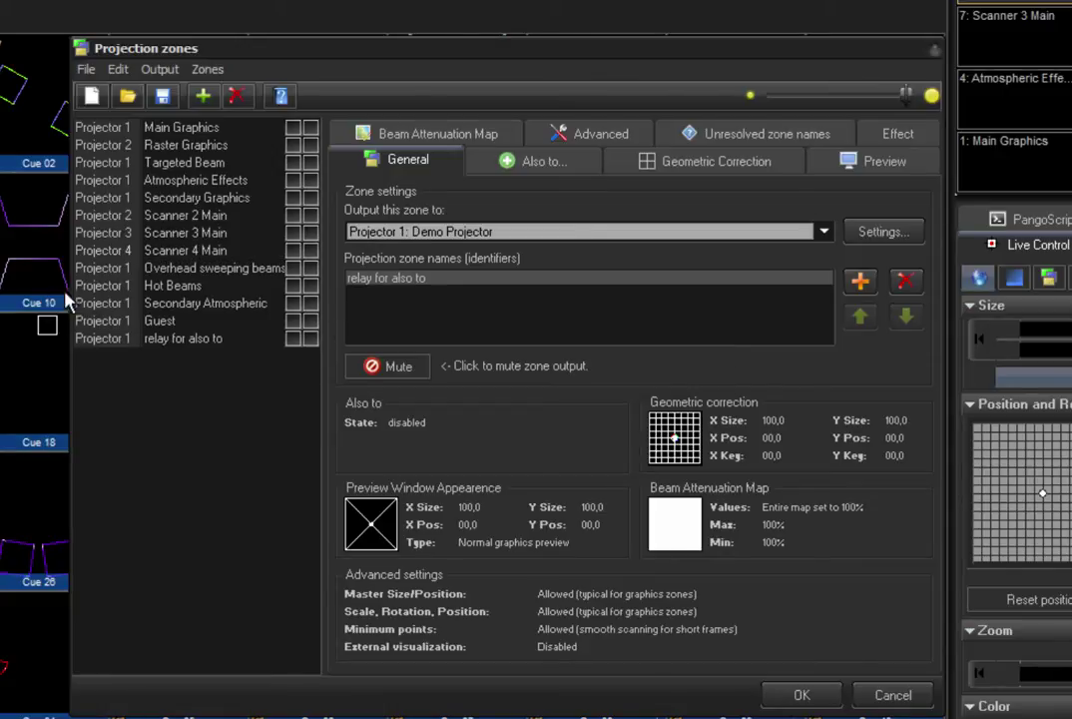
{"action": "left_click", "coordinate": [167, 340]}
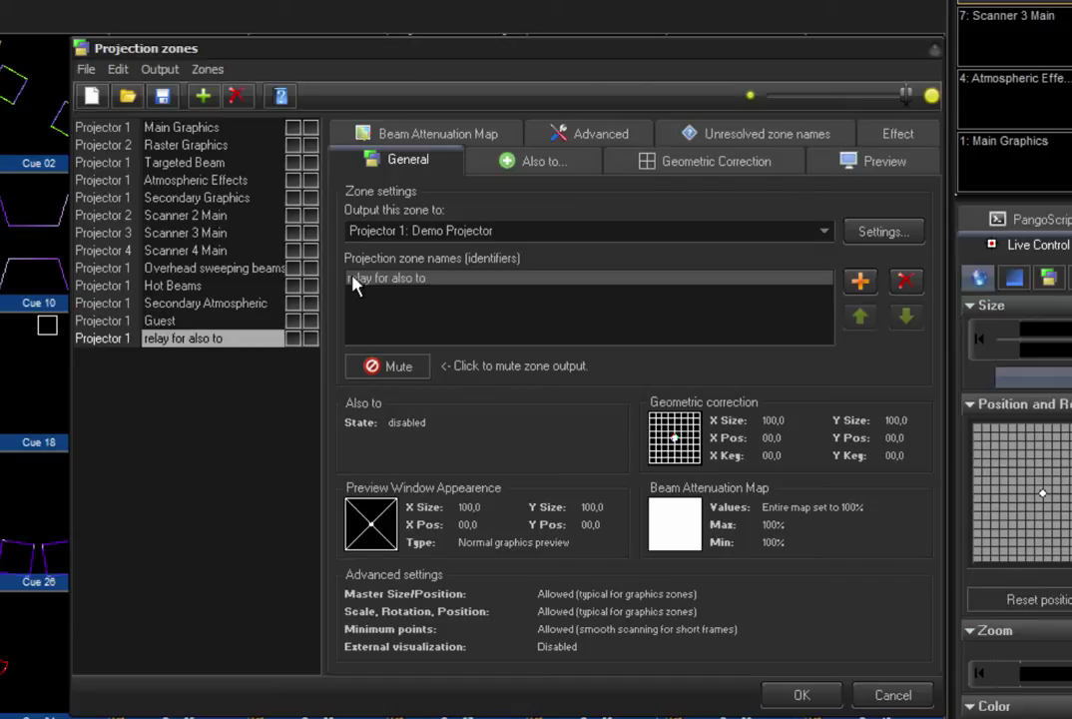
{"action": "left_click", "coordinate": [406, 236]}
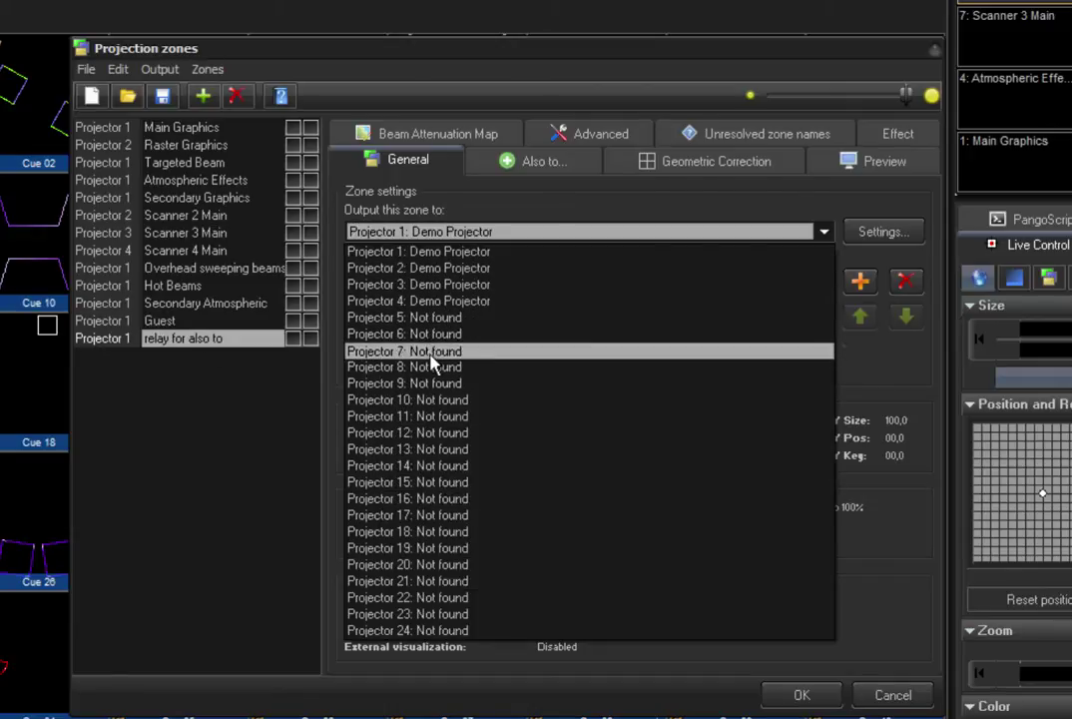
{"action": "left_click", "coordinate": [464, 631]}
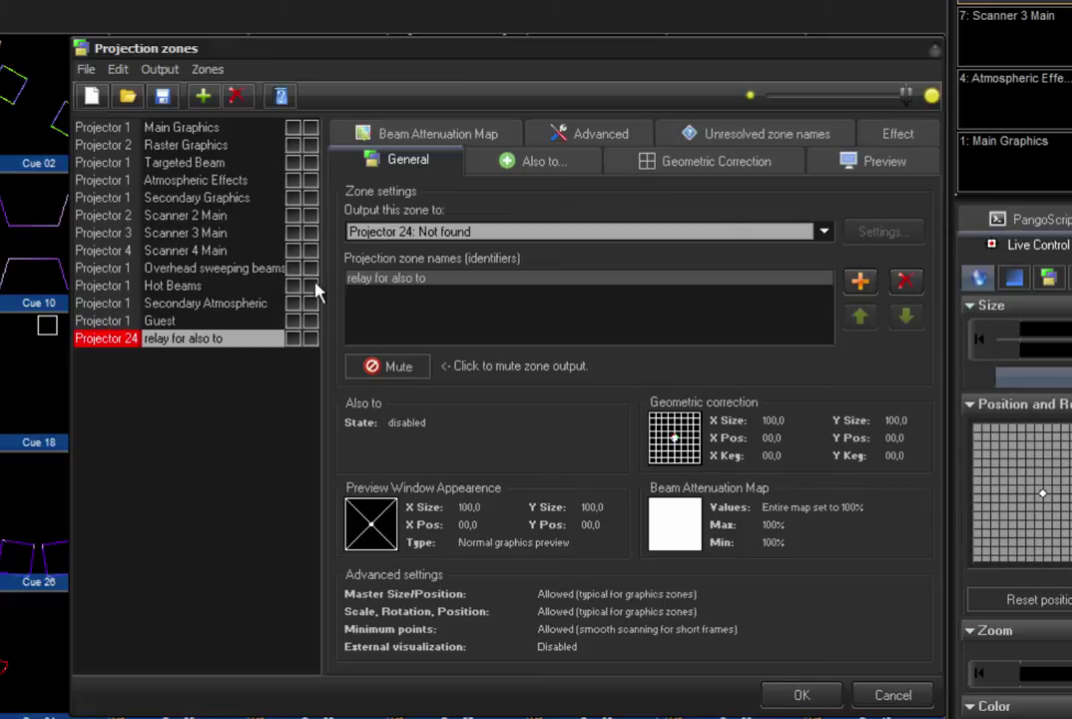
{"action": "left_click", "coordinate": [587, 176]}
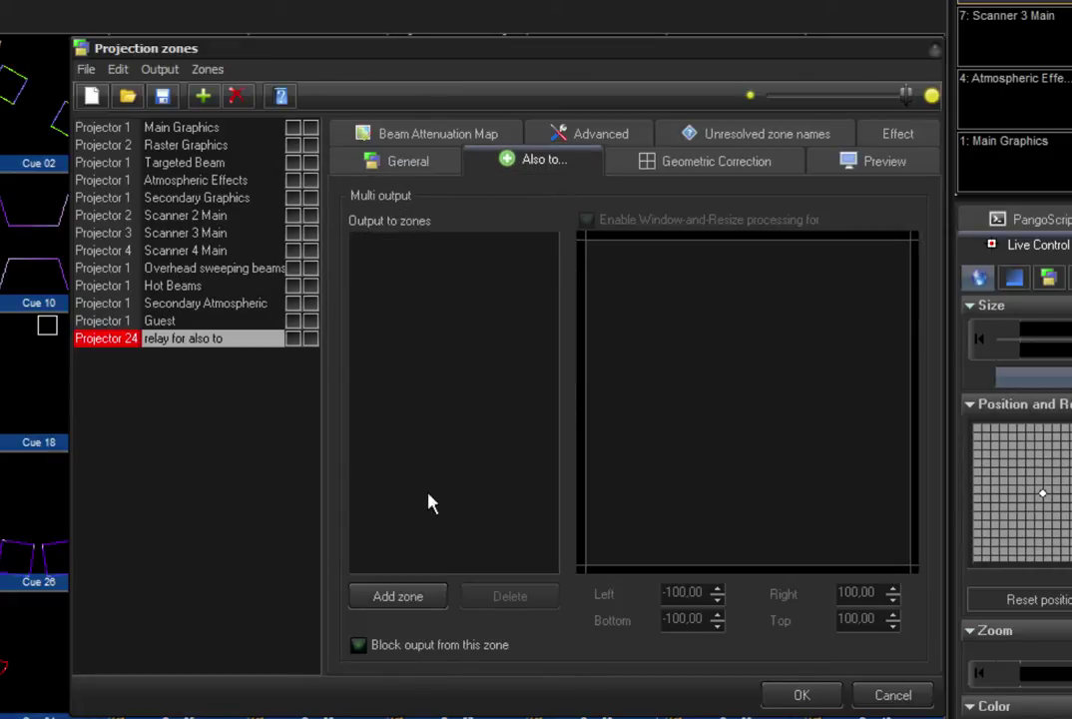
- Add Main Graphics, Scanner 2 Main, Scanner 3 Main and Scanner 4 Main as Also-to zones
{"action": "left_click", "coordinate": [426, 592]}
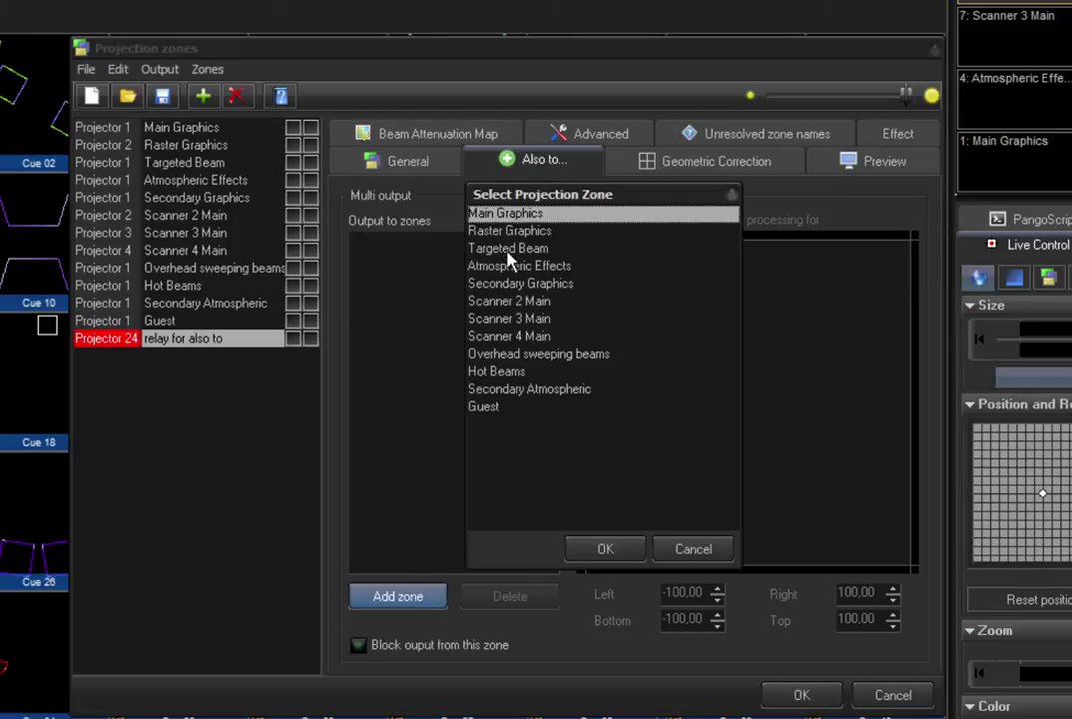
{"action": "double_click", "coordinate": [507, 216]}
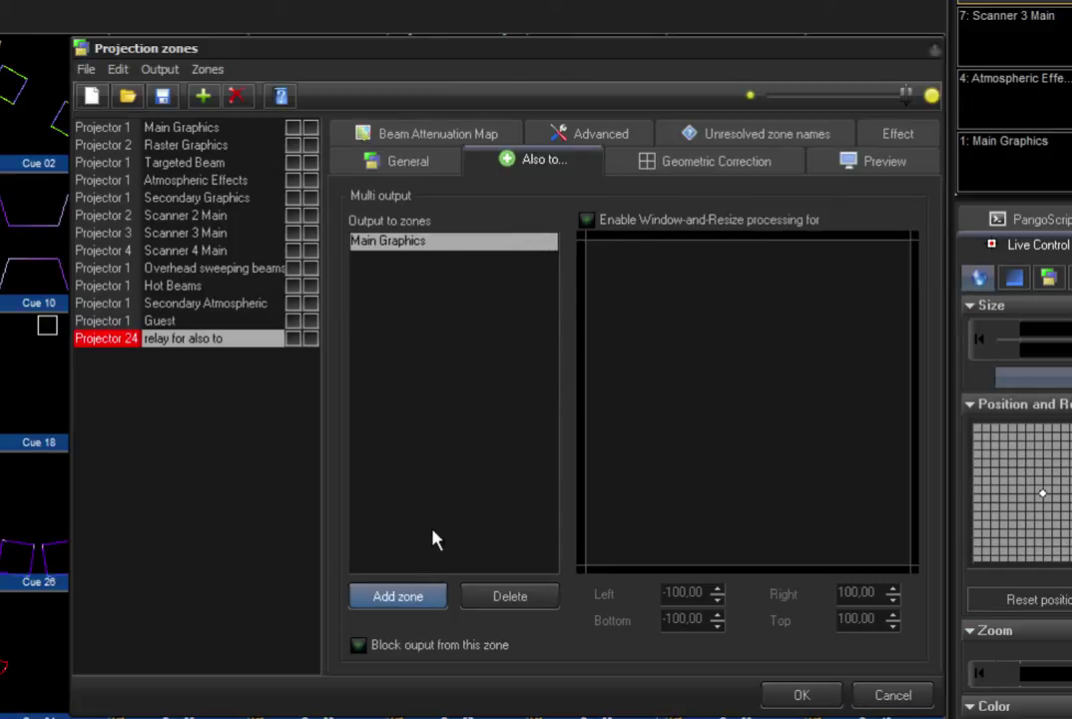
{"action": "left_click", "coordinate": [426, 591]}
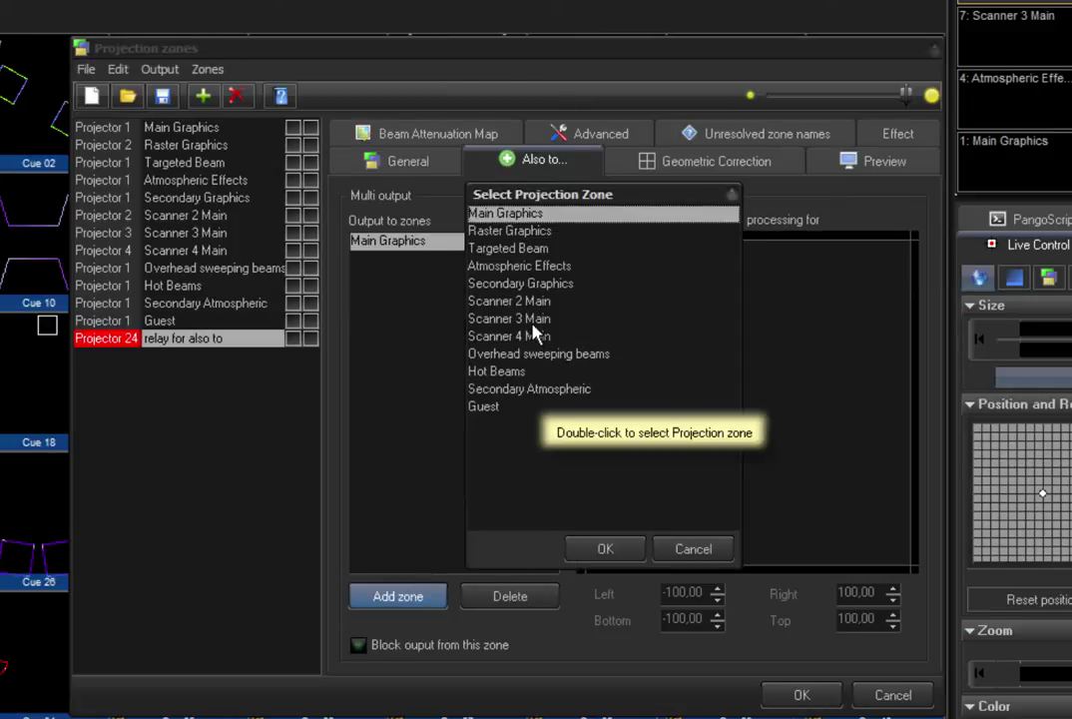
{"action": "left_click", "coordinate": [511, 301]}
{"action": "left_click", "coordinate": [599, 548]}
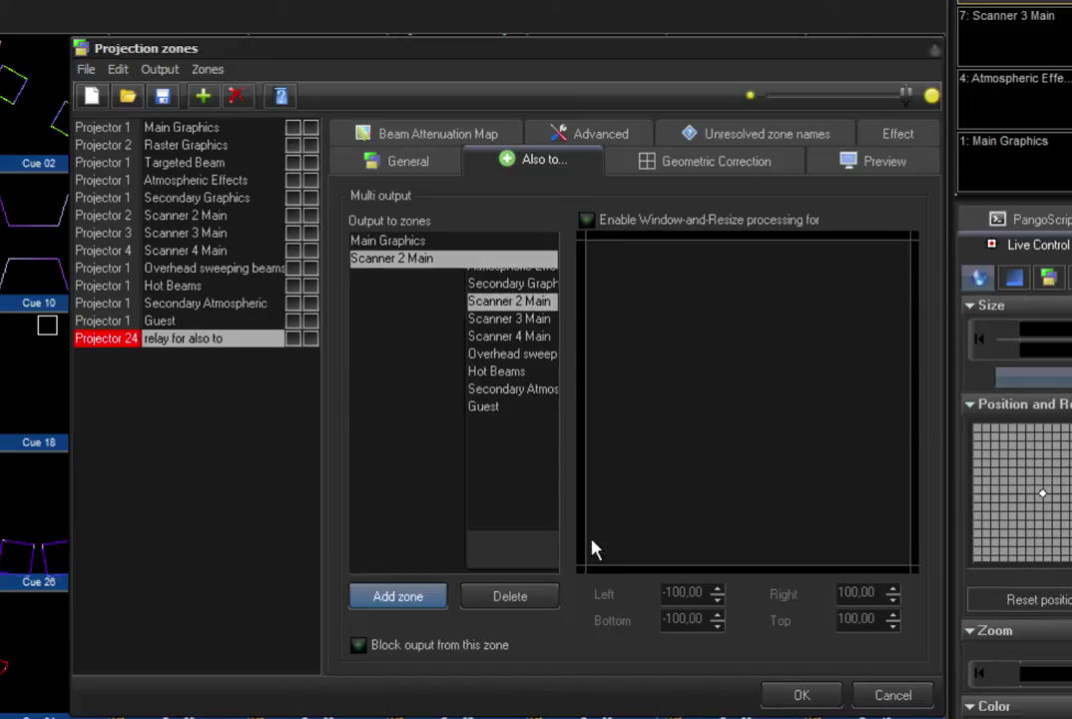
{"action": "left_click", "coordinate": [427, 596]}
{"action": "left_click", "coordinate": [514, 319]}
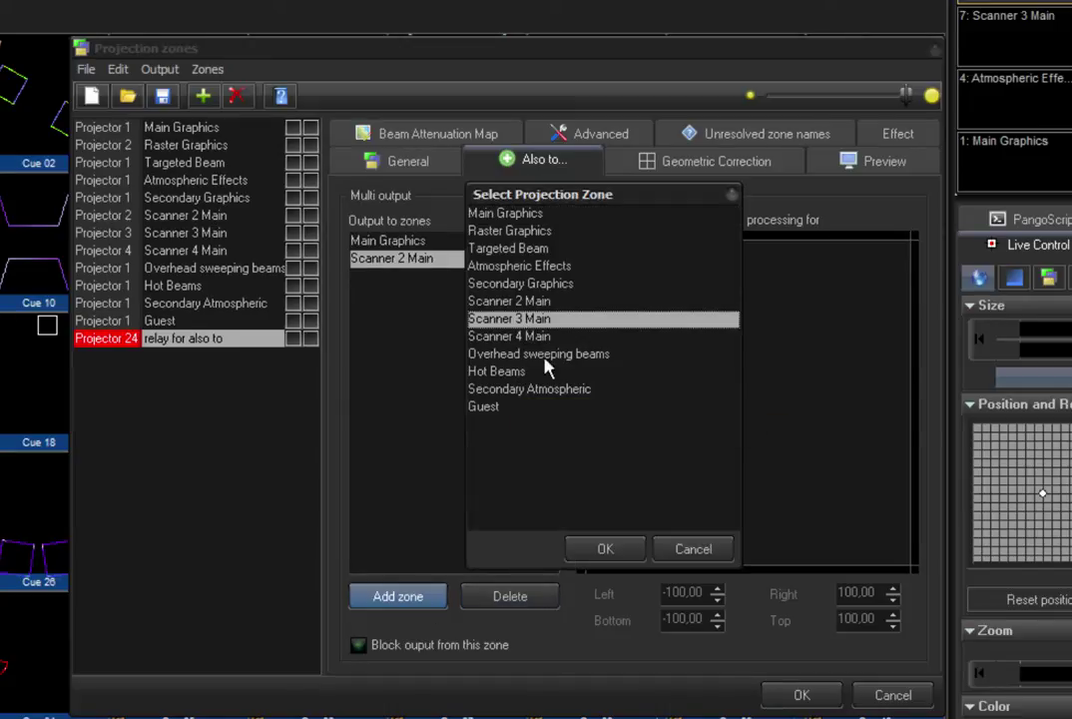
{"action": "left_click", "coordinate": [599, 548]}
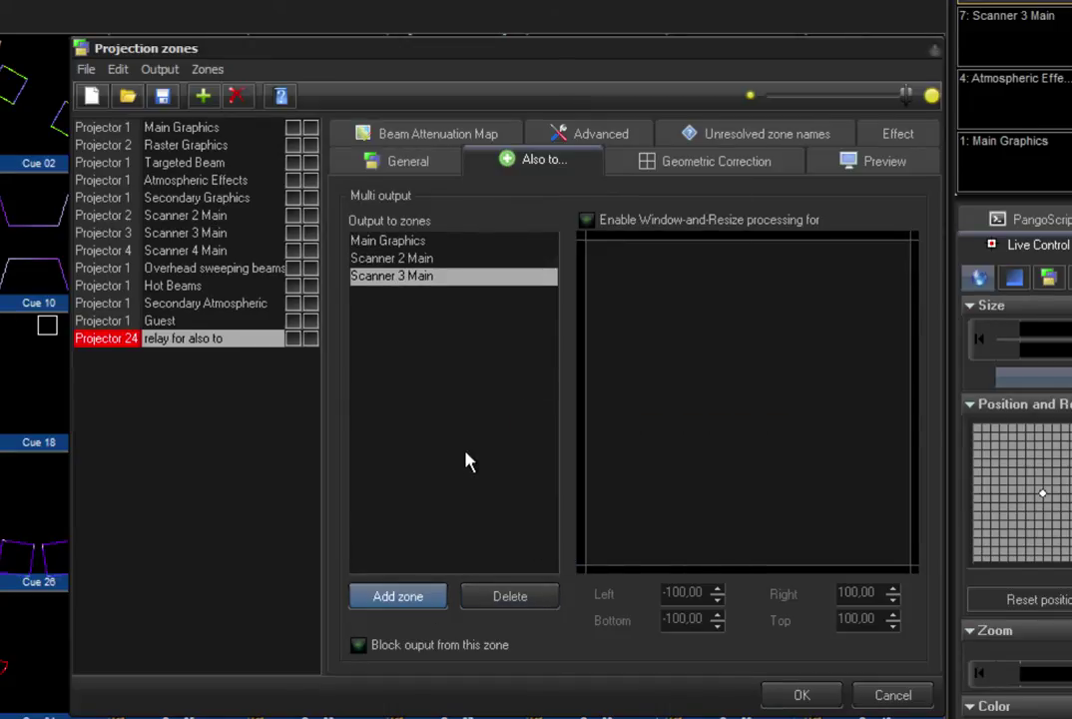
{"action": "left_click", "coordinate": [437, 589]}
{"action": "left_click", "coordinate": [504, 336]}
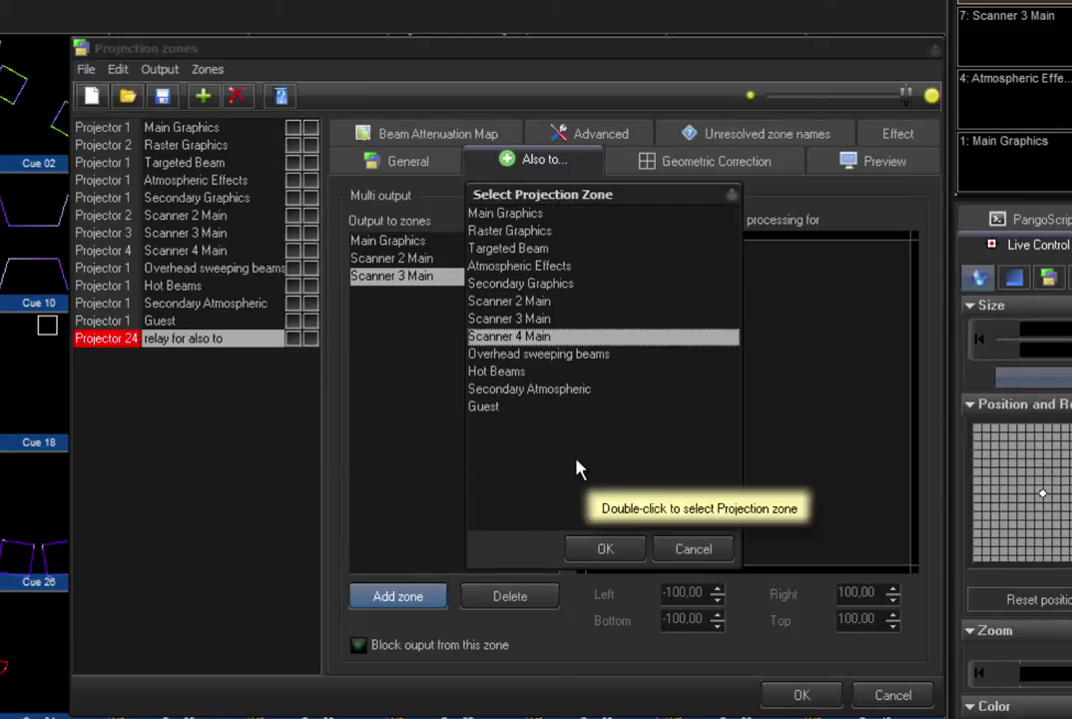
{"action": "left_click", "coordinate": [605, 550]}
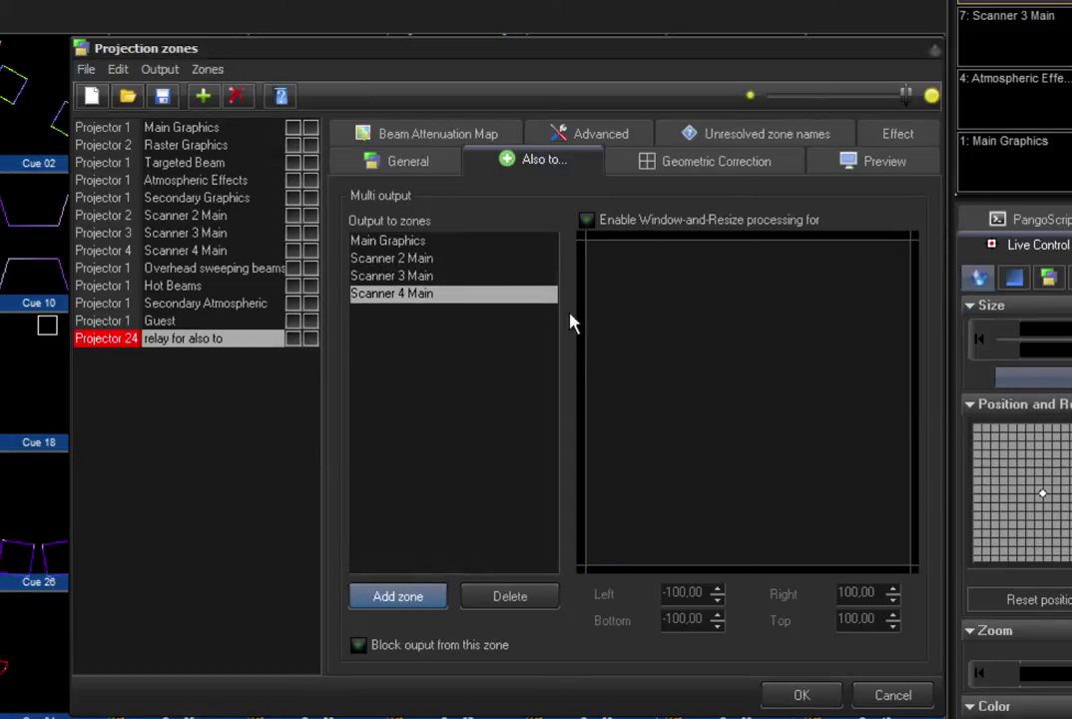
{"action": "left_click", "coordinate": [431, 246]}
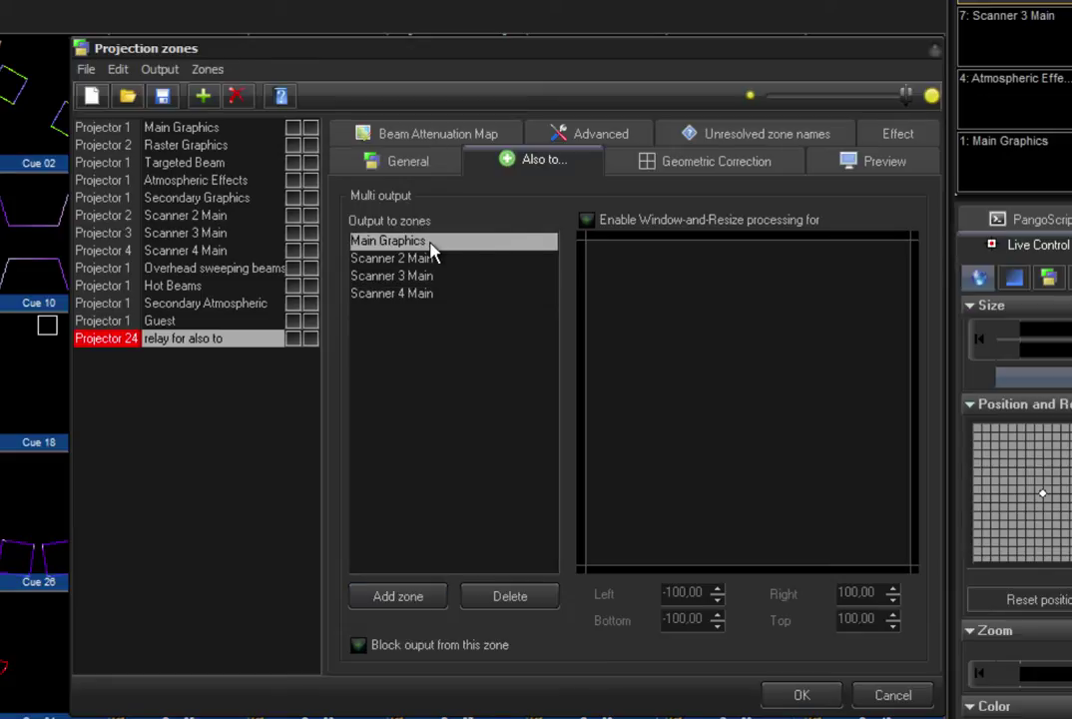
- Enable window-and-resize for Main Graphics and set its Right edge to -50
{"action": "left_click", "coordinate": [586, 220]}
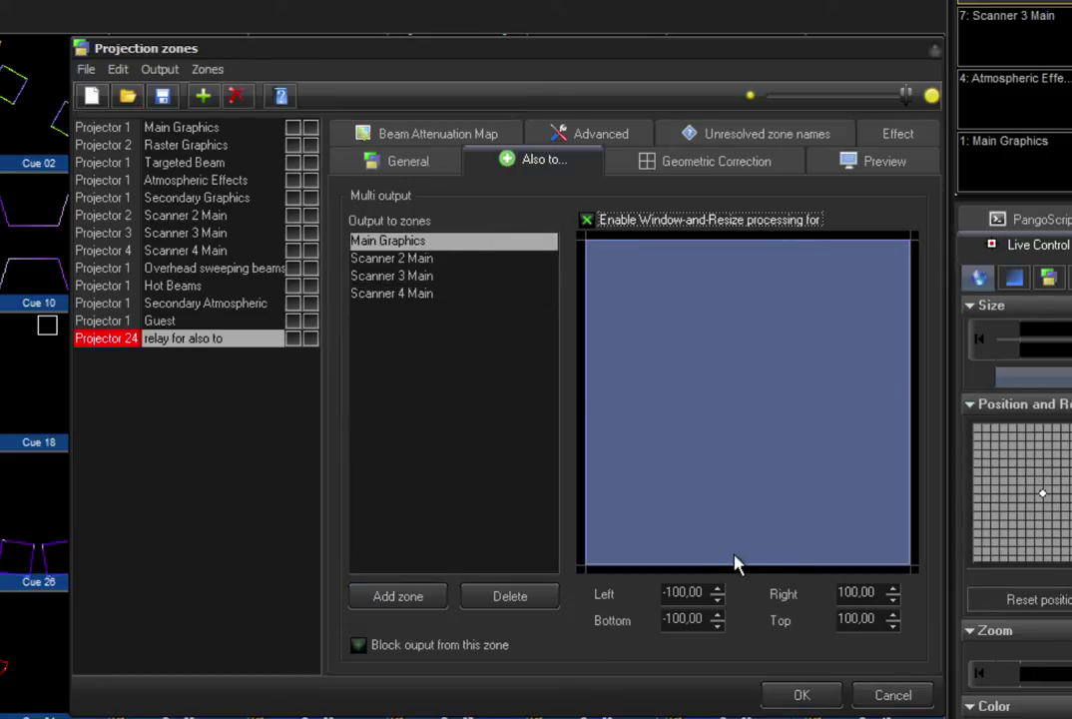
{"action": "left_click", "coordinate": [715, 588]}
{"action": "mouse_move", "coordinate": [715, 590]}
{"action": "left_mouse_down"}
{"action": "mouse_move", "coordinate": [713, 604]}
{"action": "mouse_move", "coordinate": [734, 351]}
{"action": "mouse_move", "coordinate": [723, 607]}
{"action": "left_mouse_up"}
{"action": "left_click", "coordinate": [855, 591]}
{"action": "double_click", "coordinate": [855, 591]}
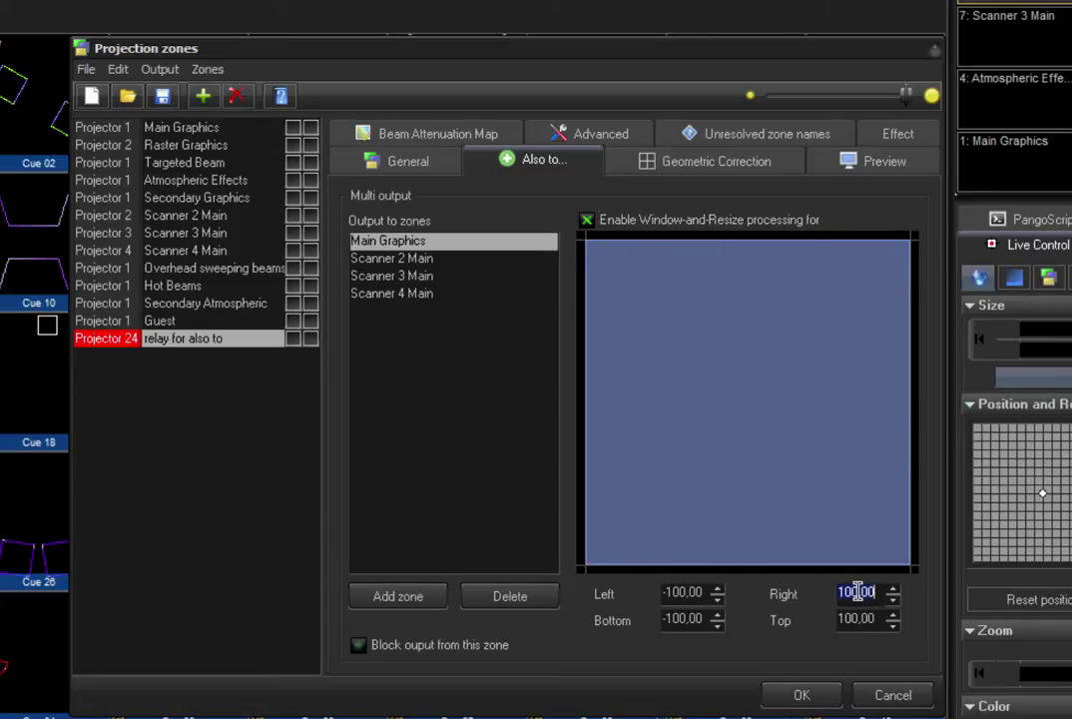
{"action": "type", "text": "-50"}
{"action": "key", "text": "Return"}
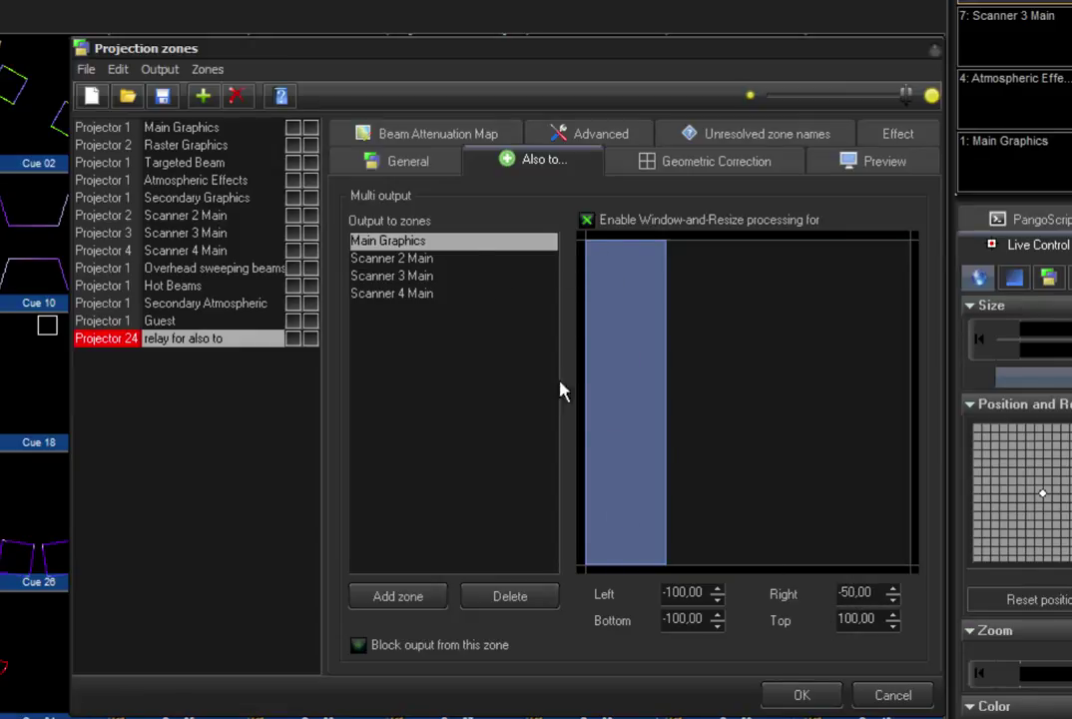
- Enable window-and-resize for Scanner 2 Main with Left -50 and Right 0
{"action": "left_click", "coordinate": [431, 261]}
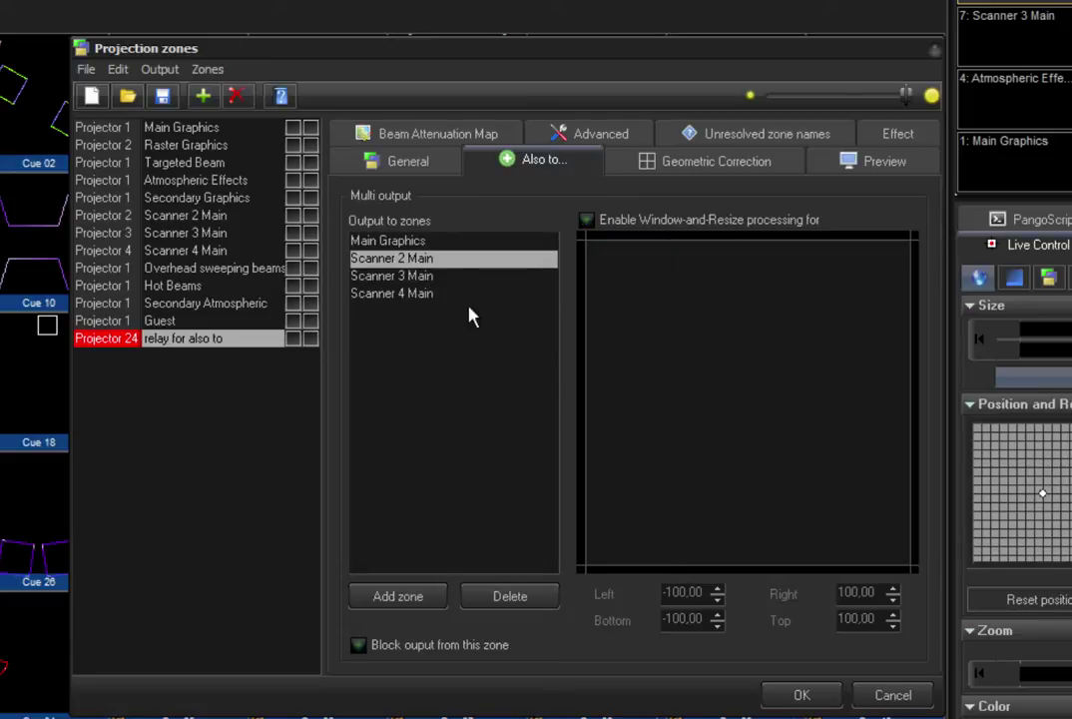
{"action": "left_click", "coordinate": [586, 220]}
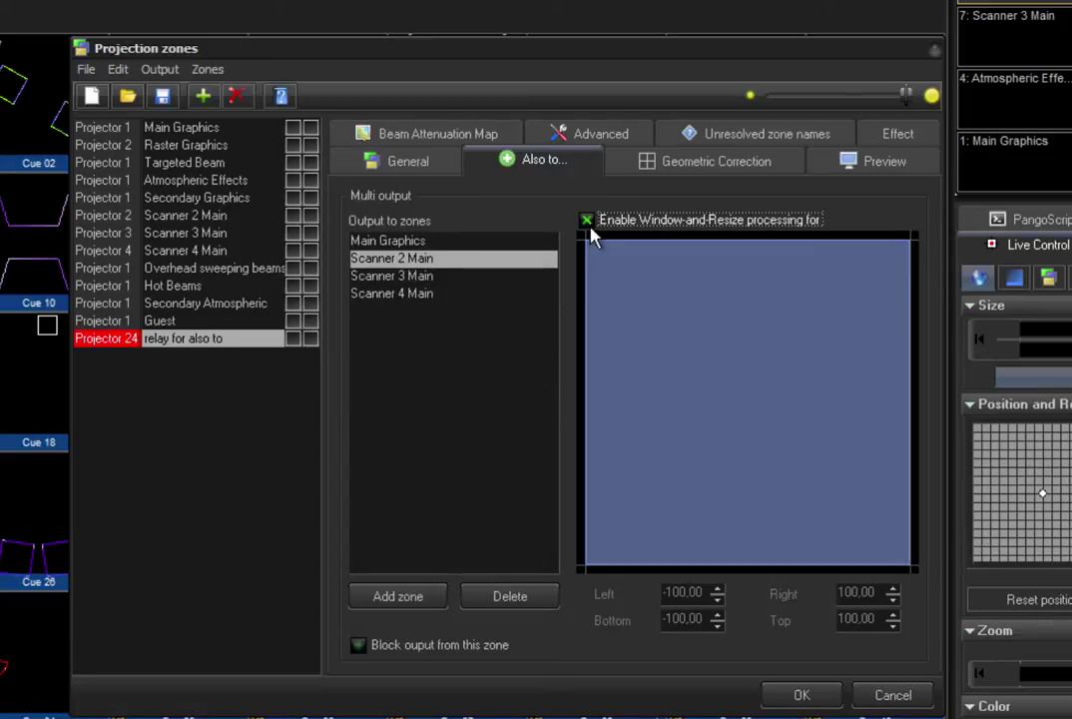
{"action": "double_click", "coordinate": [677, 593]}
{"action": "type", "text": "-50"}
{"action": "key", "text": "Return"}
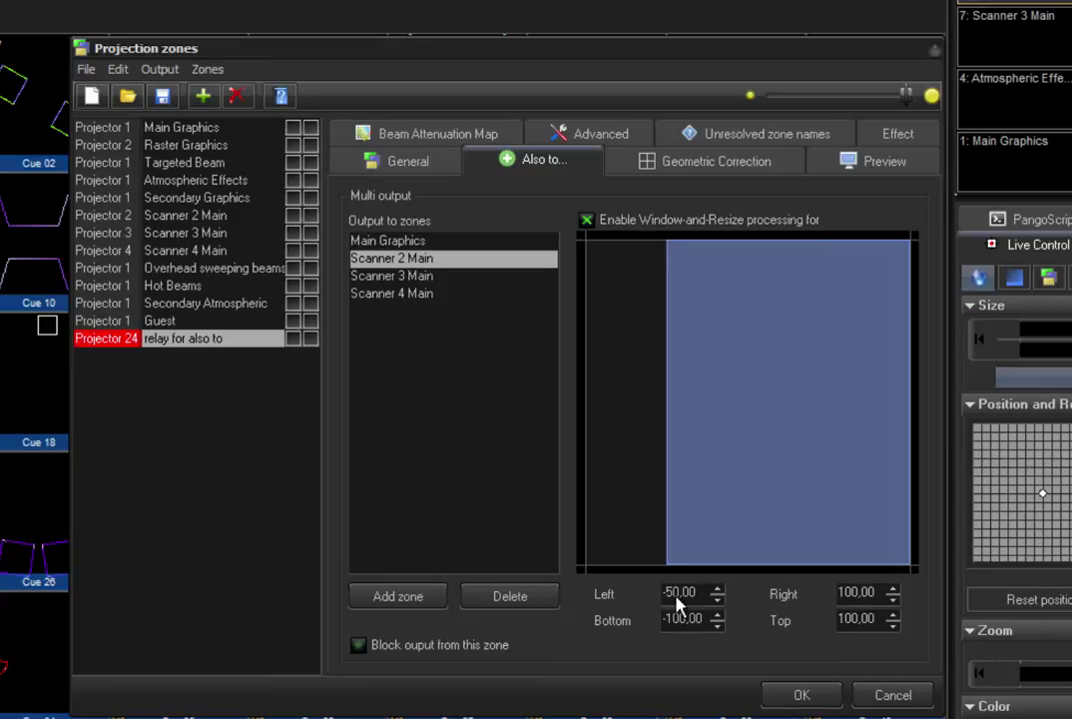
{"action": "double_click", "coordinate": [845, 594]}
{"action": "type", "text": "0"}
{"action": "key", "text": "Return"}
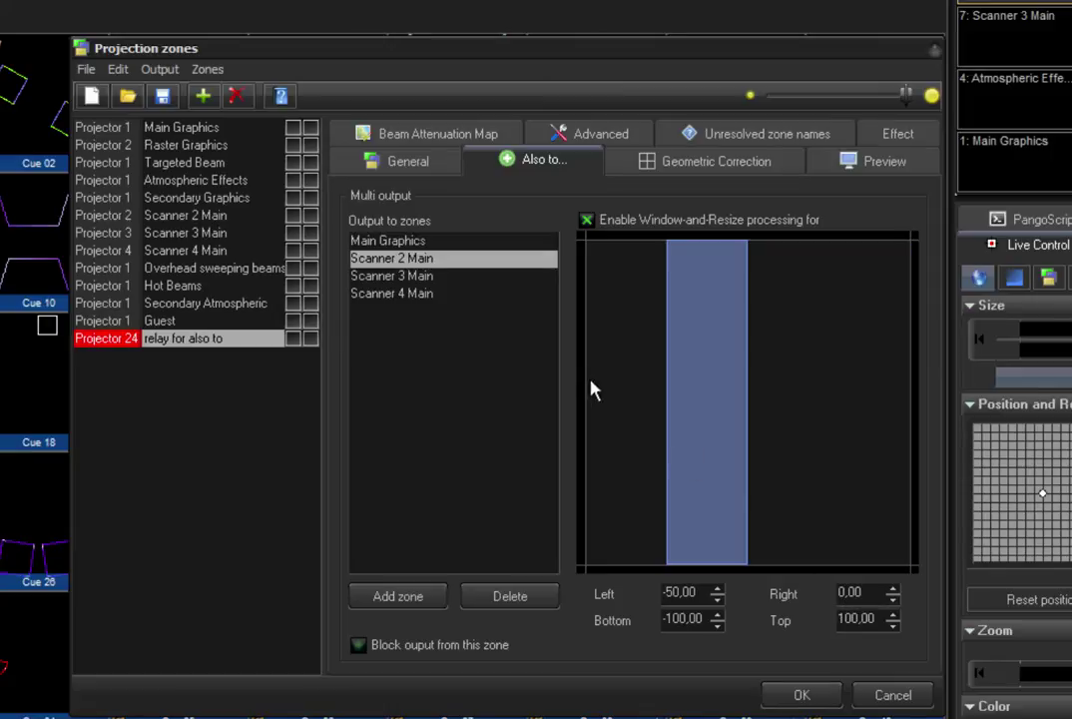
- Enable window-and-resize for Scanner 3 Main with Left 0 and Right 50
{"action": "left_click", "coordinate": [443, 279]}
{"action": "left_click", "coordinate": [595, 221]}
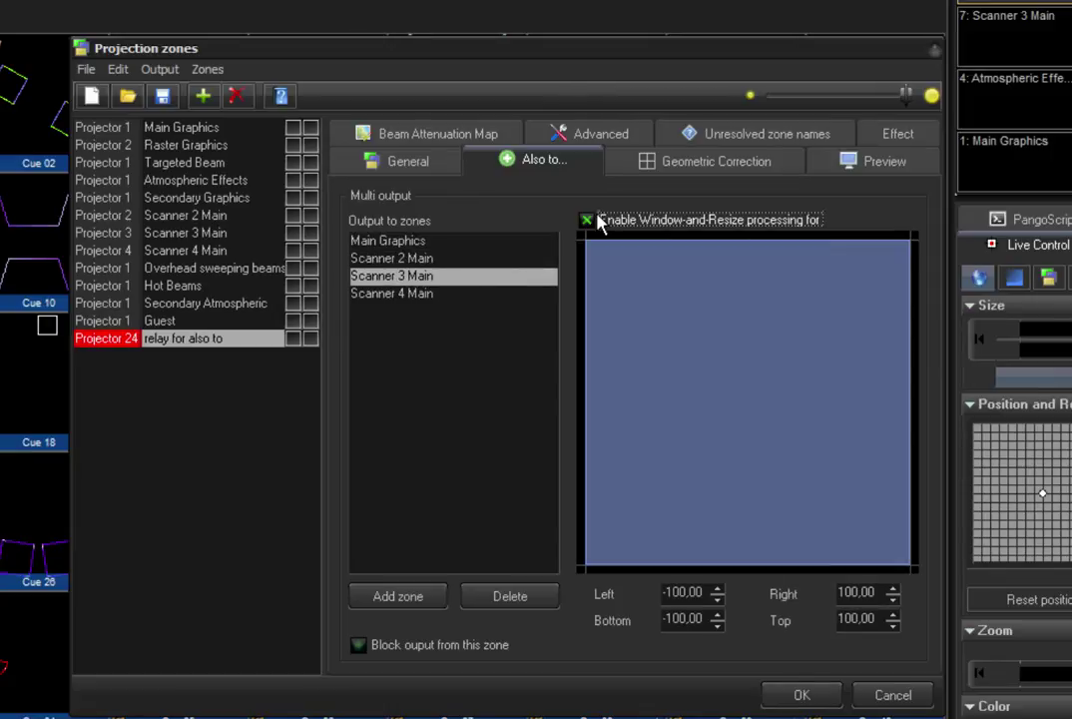
{"action": "left_click", "coordinate": [668, 591]}
{"action": "double_click", "coordinate": [669, 591]}
{"action": "type", "text": "-0"}
{"action": "key", "text": "Return"}
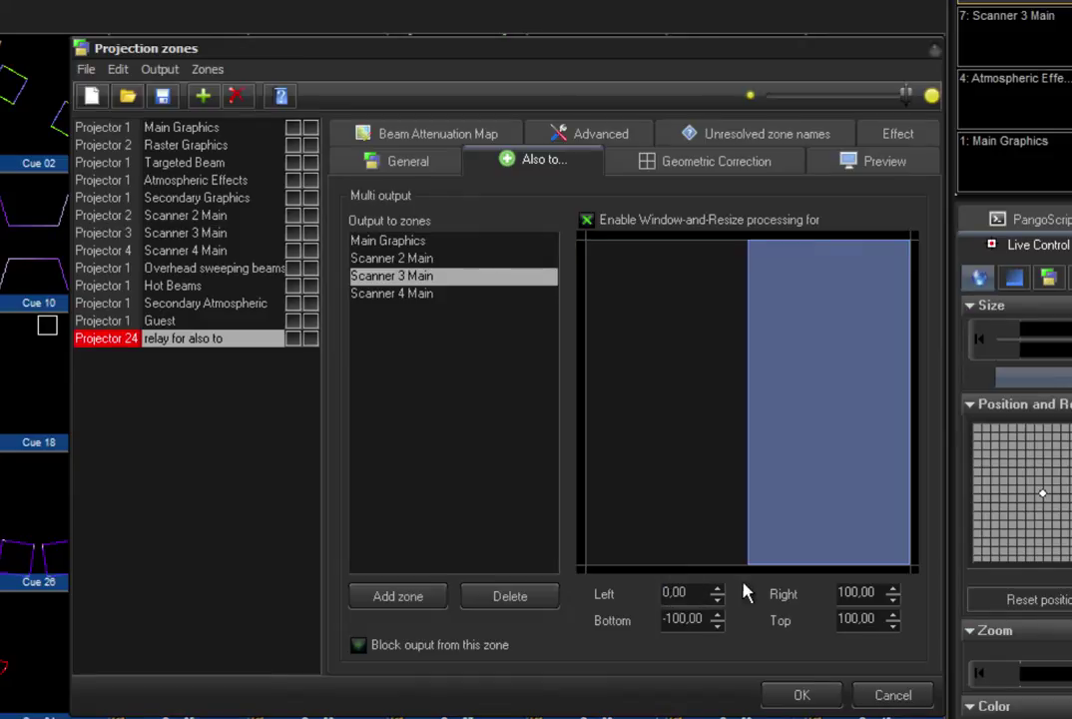
{"action": "double_click", "coordinate": [847, 592]}
{"action": "type", "text": "50"}
{"action": "key", "text": "Return"}
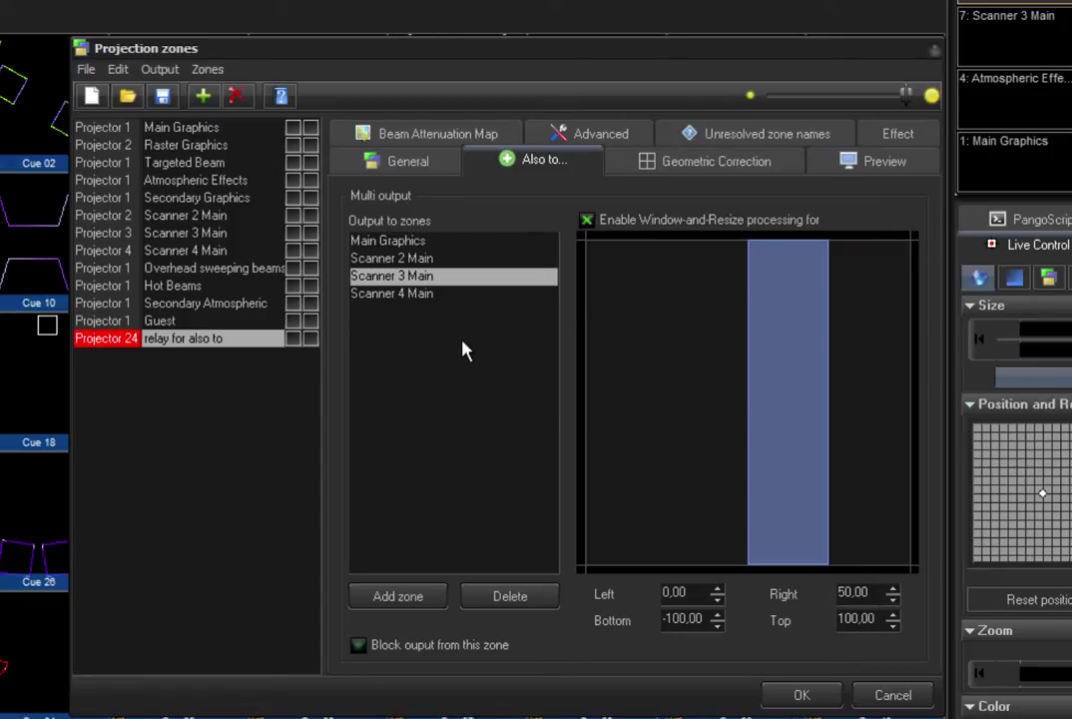
{"action": "left_click", "coordinate": [429, 295]}
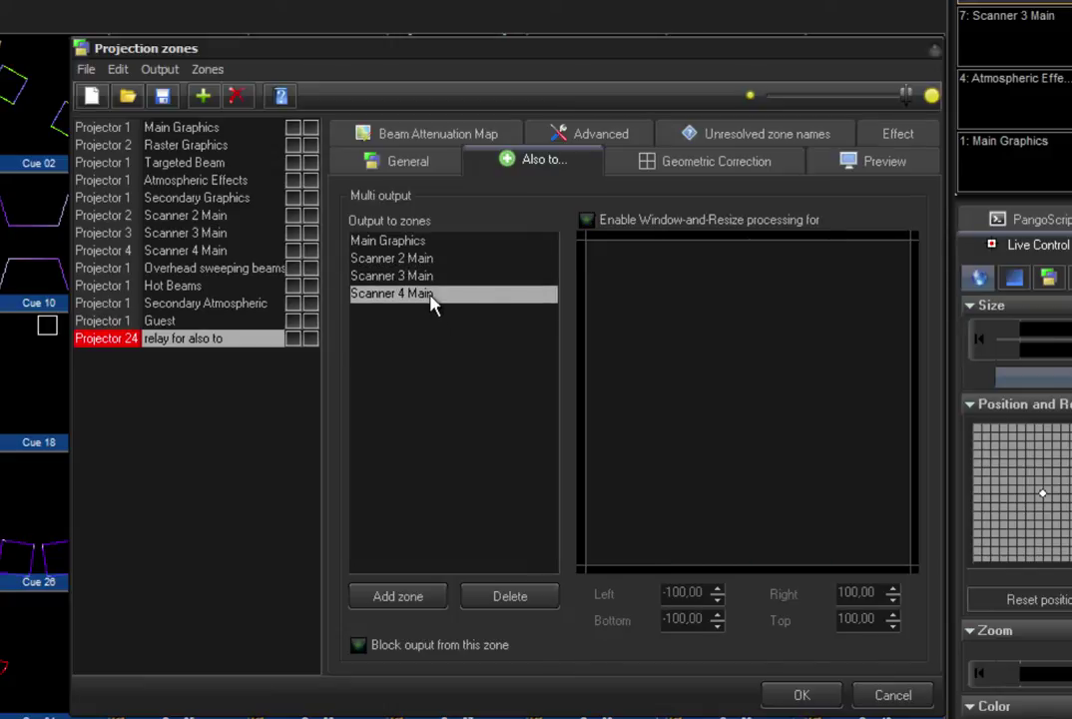
- Enable window-and-resize for Scanner 4 Main and set its Left edge to 50
{"action": "left_click", "coordinate": [587, 220]}
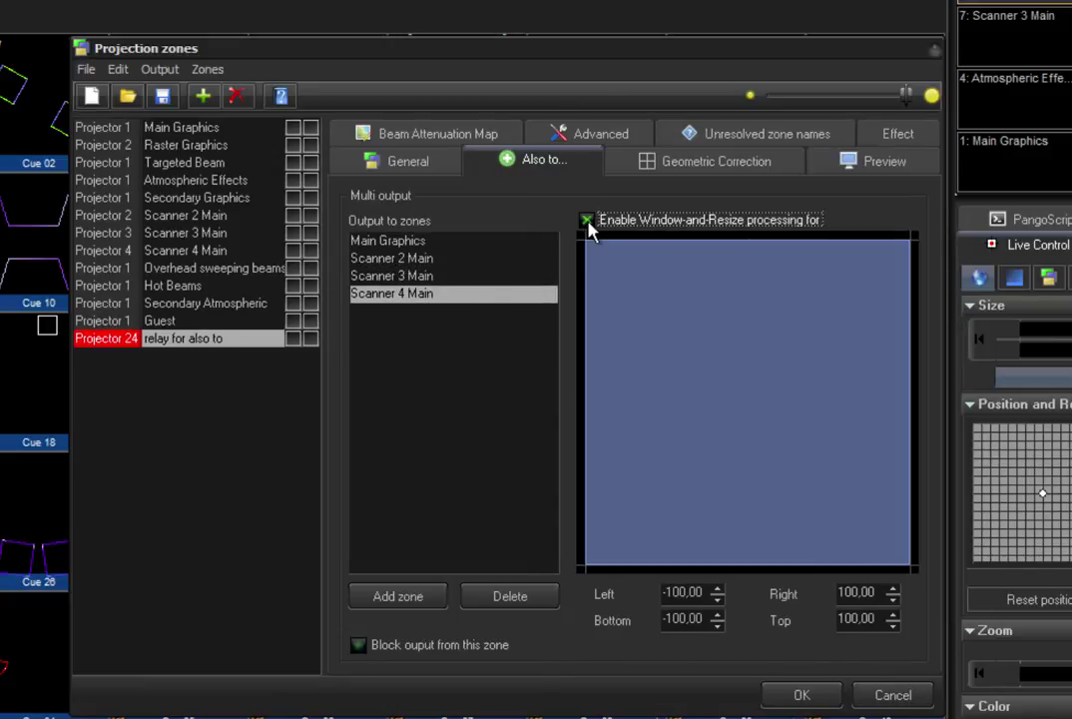
{"action": "double_click", "coordinate": [696, 592]}
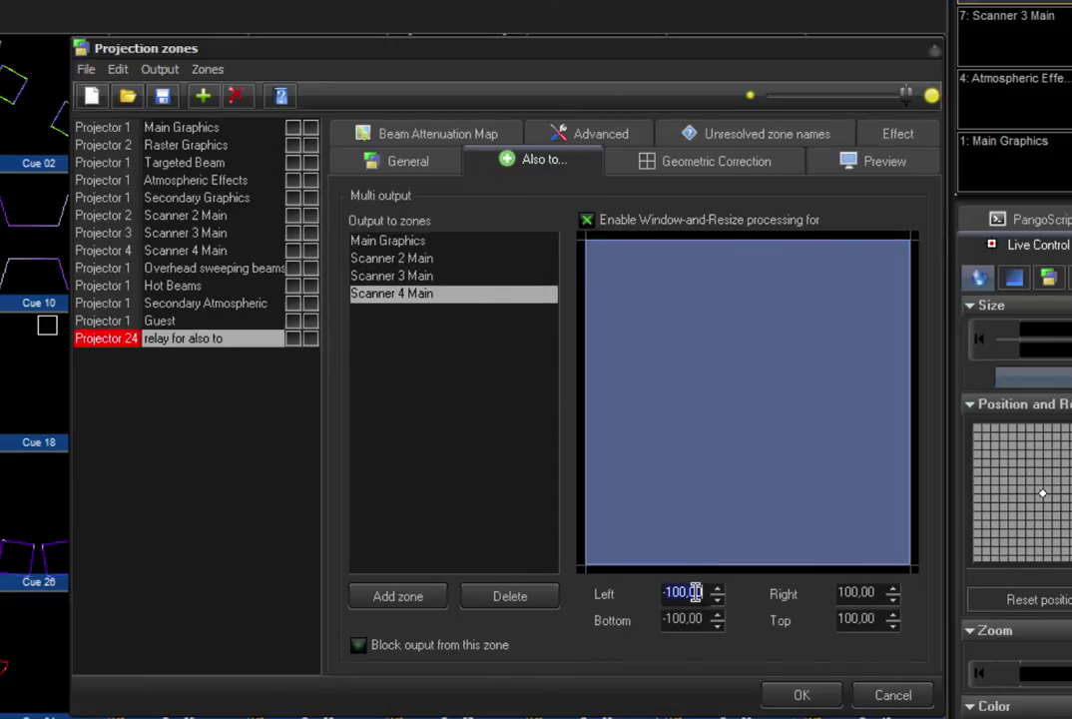
{"action": "type", "text": "-50"}
{"action": "key", "text": "BackSpace"}
{"action": "key", "text": "BackSpace"}
{"action": "key", "text": "BackSpace"}
{"action": "type", "text": "50"}
{"action": "key", "text": "Return"}
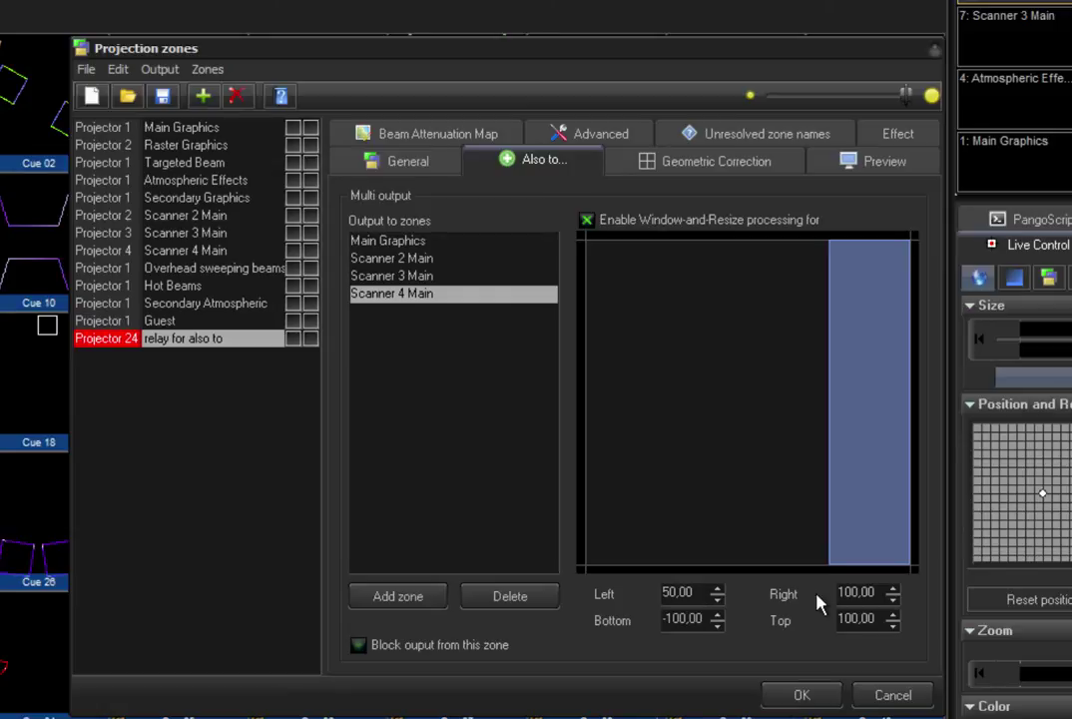
- Review the slices of Main Graphics and Scanner 2, 3 and 4 Main
{"action": "left_click", "coordinate": [411, 241]}
{"action": "left_click", "coordinate": [415, 259]}
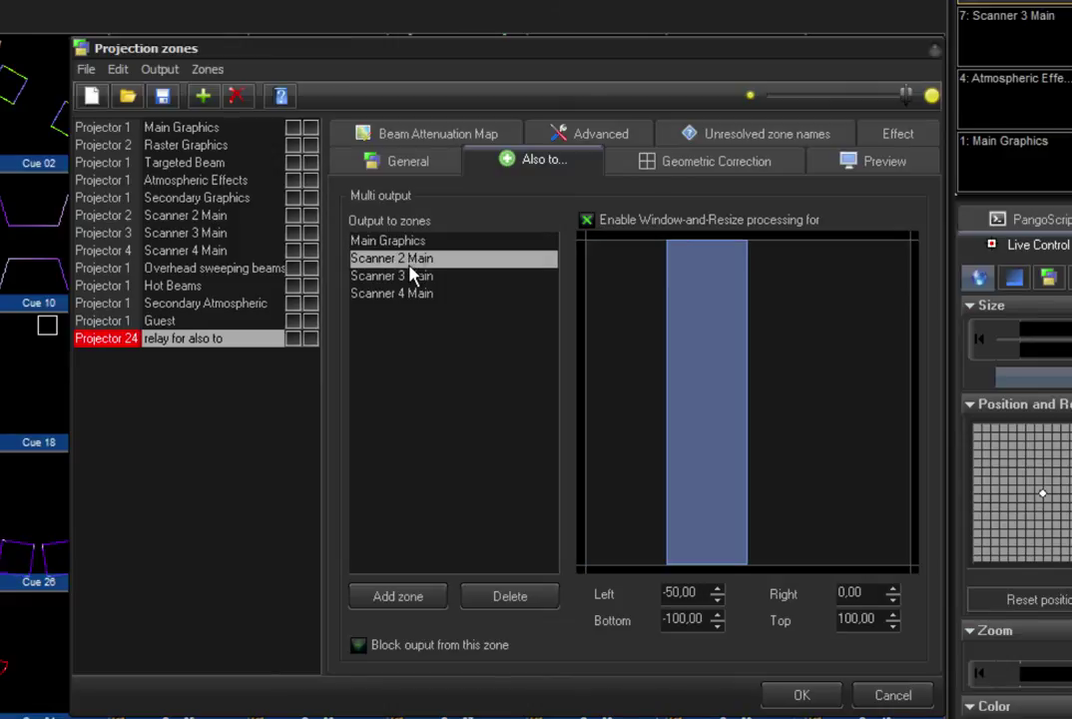
{"action": "left_click", "coordinate": [410, 275]}
{"action": "left_click", "coordinate": [412, 293]}
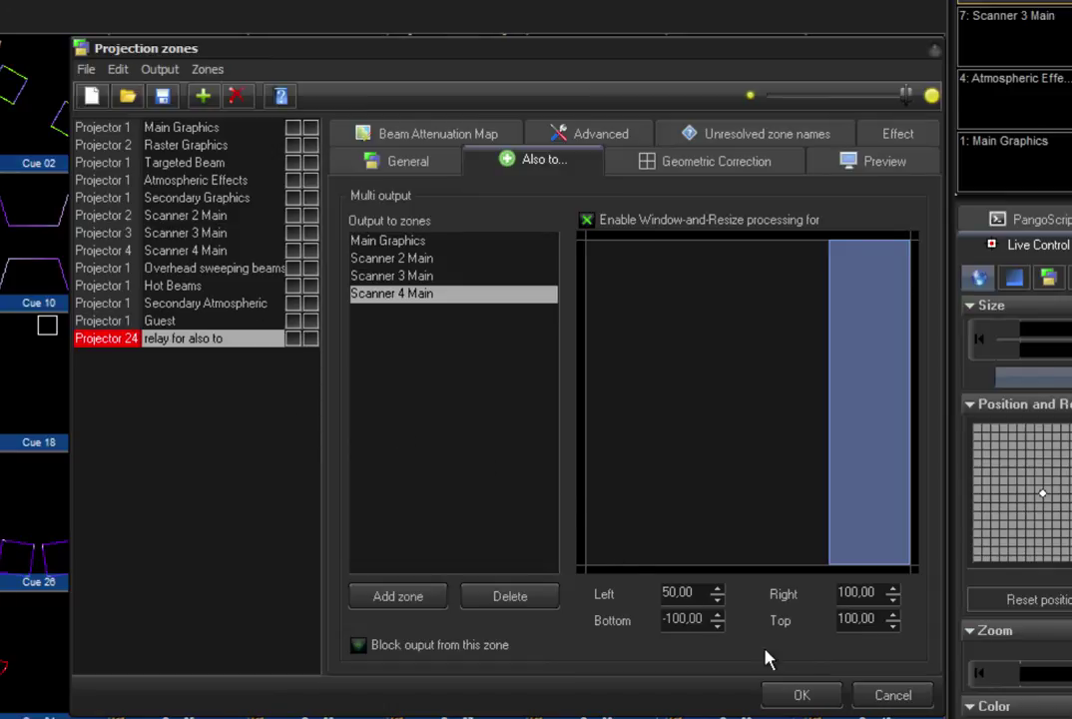
- Apply the zone setup, show 16 zone previews, and play Cue 10 to test the split
{"action": "left_click", "coordinate": [795, 693]}
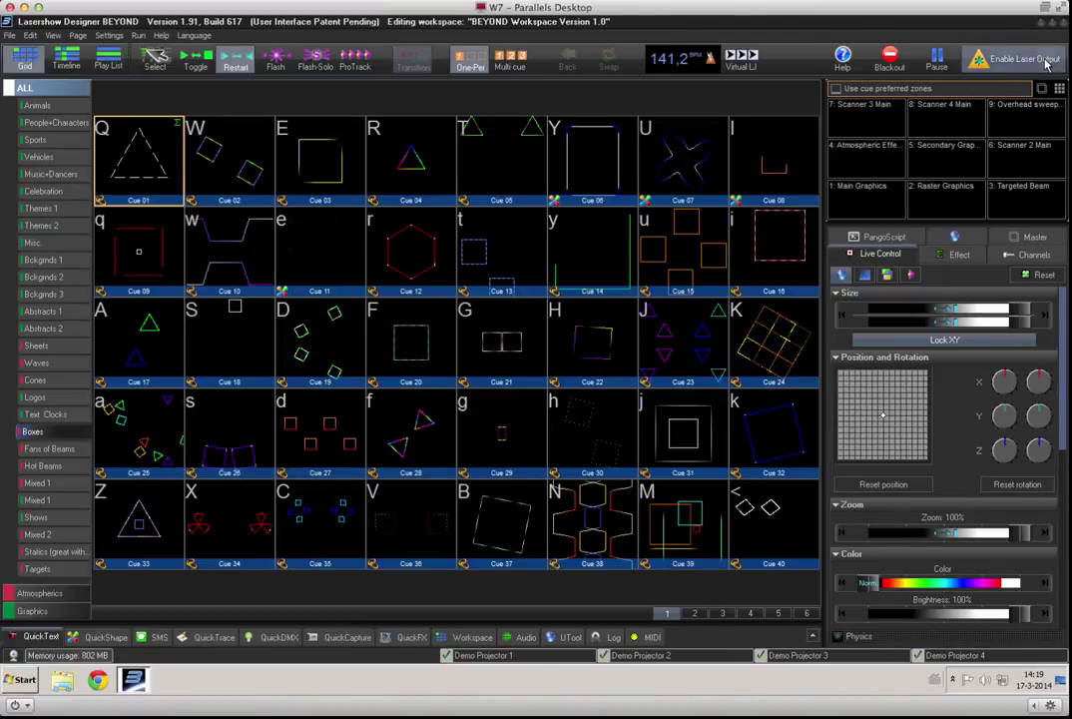
{"action": "left_click", "coordinate": [1059, 88]}
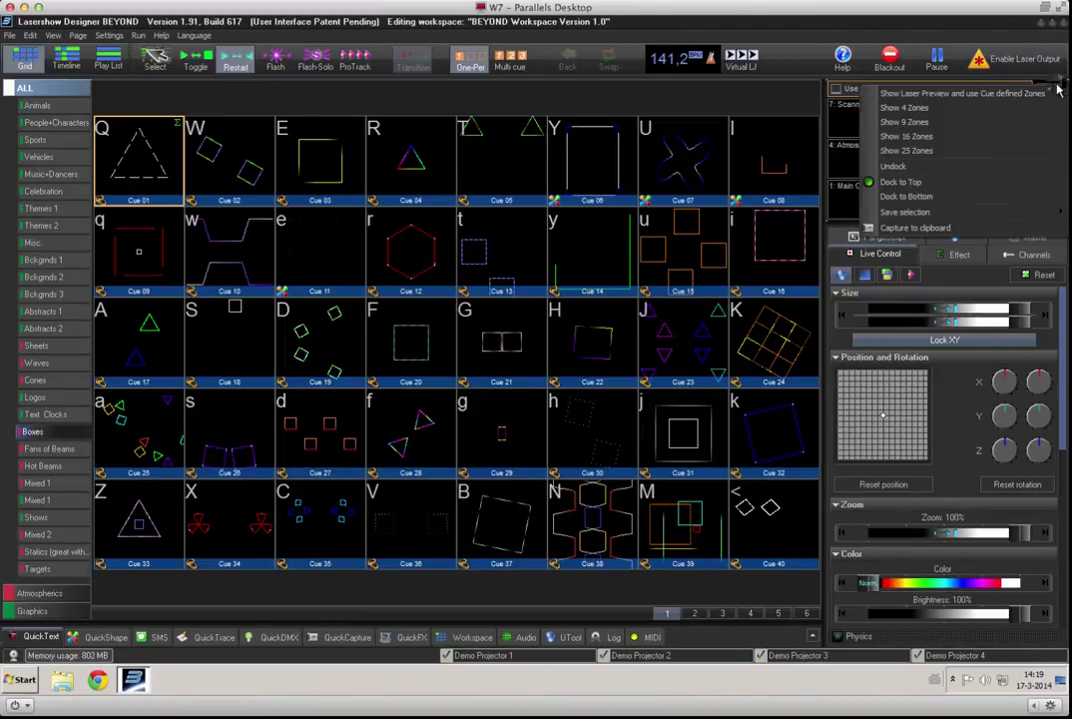
{"action": "left_click", "coordinate": [1023, 138]}
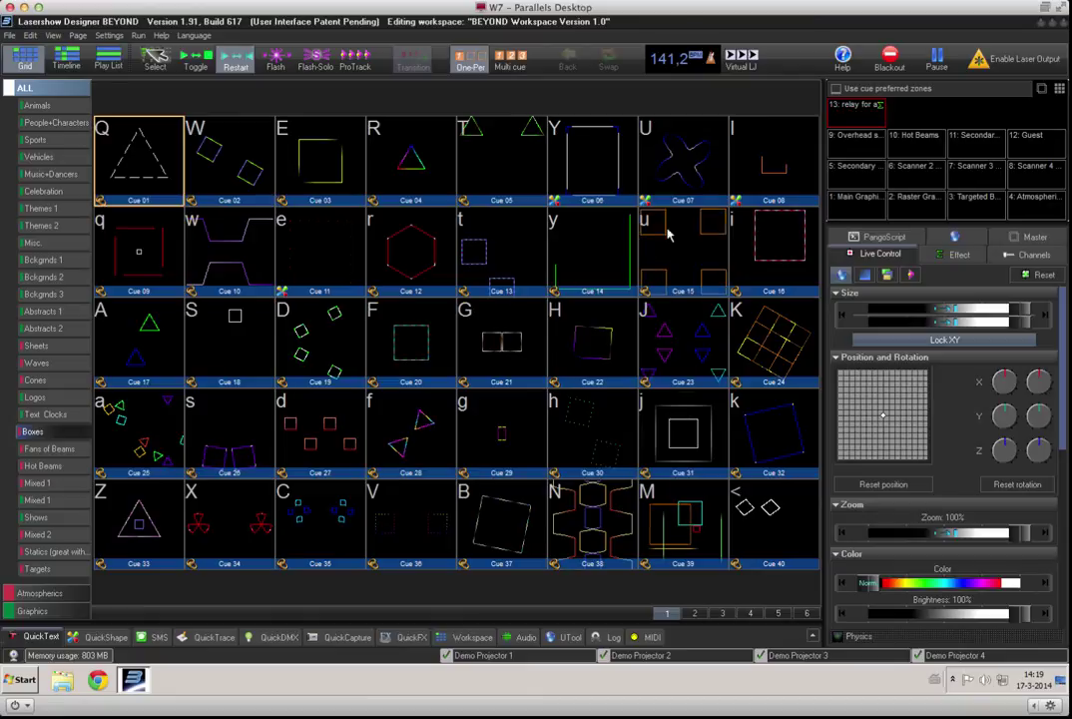
{"action": "left_click", "coordinate": [255, 268]}
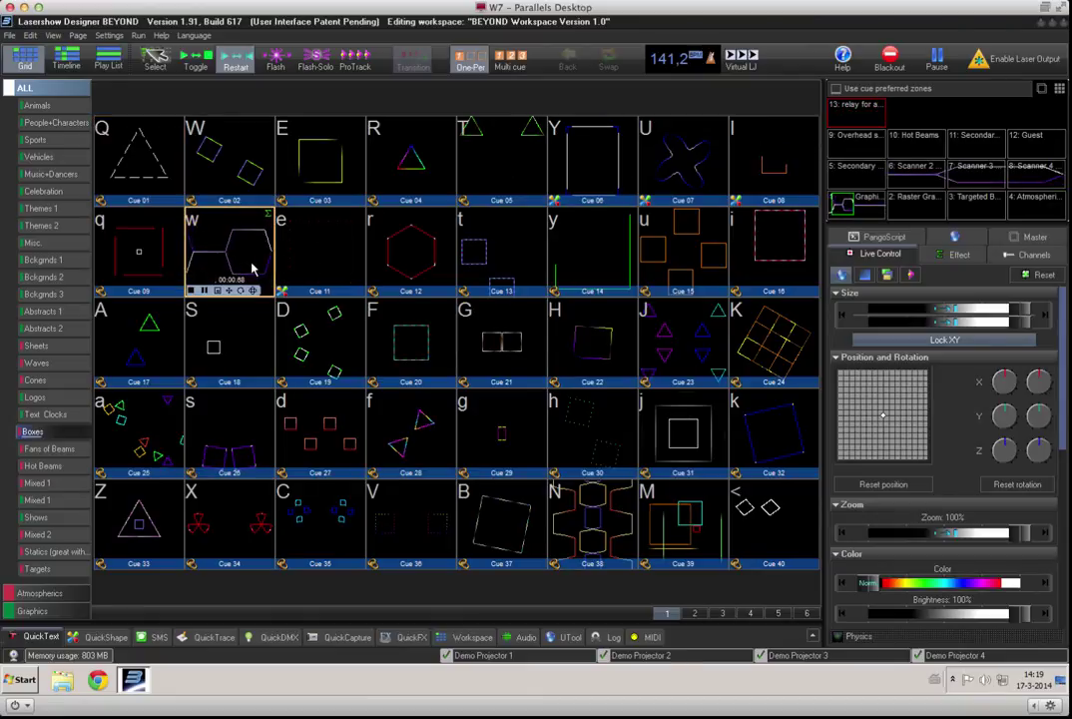